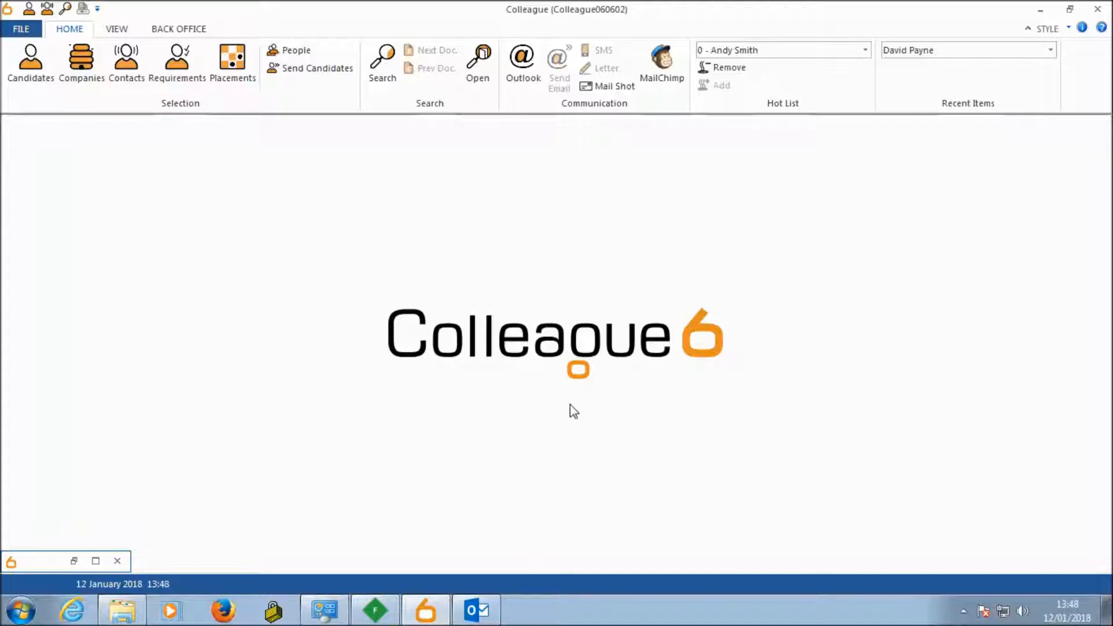
# Step: Open the candidate's record from the recent items and check the e-mail address field
pyautogui.click(927, 50)
pyautogui.click(913, 67)
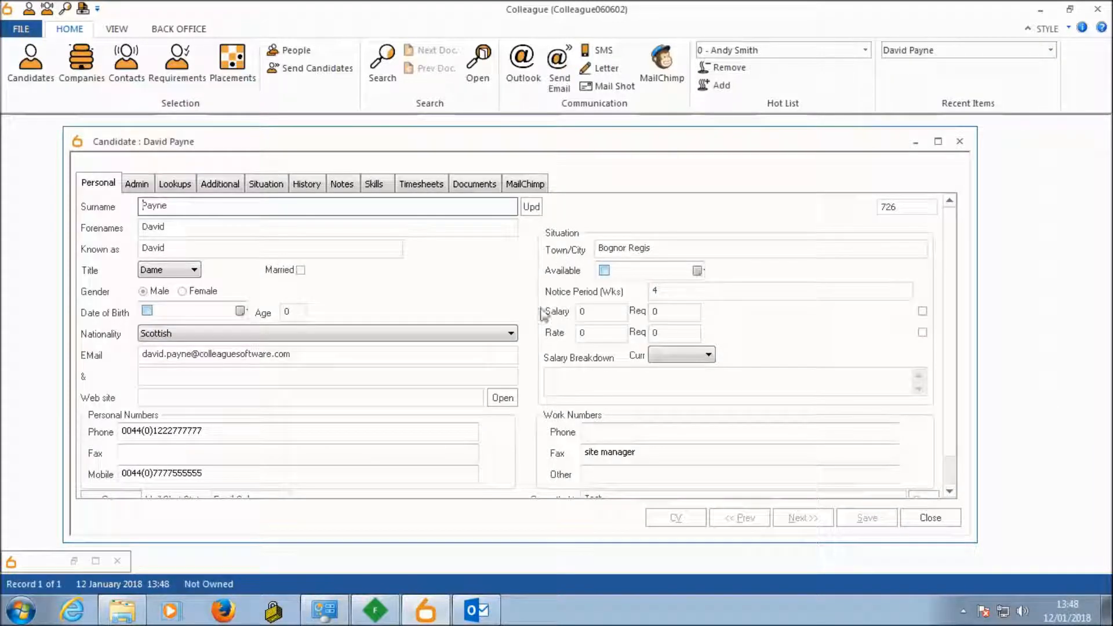
pyautogui.moveTo(143, 355); pyautogui.dragTo(311, 352)
pyautogui.click(312, 357)
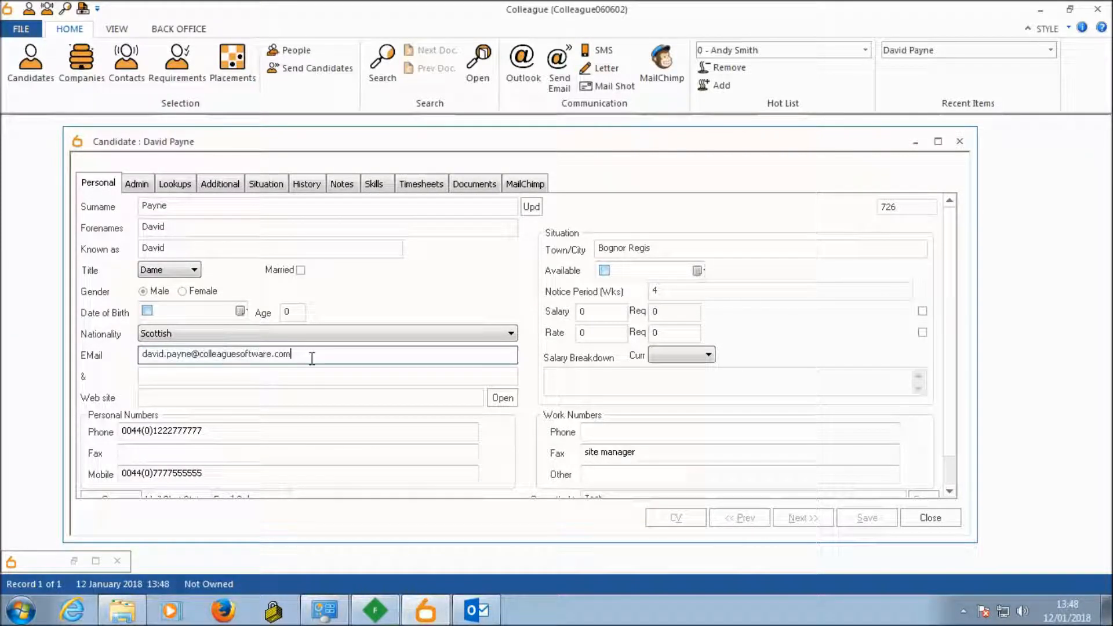
# Step: Examine the candidate's GDPR lookup fields, including the available options for Consent Given
pyautogui.click(176, 186)
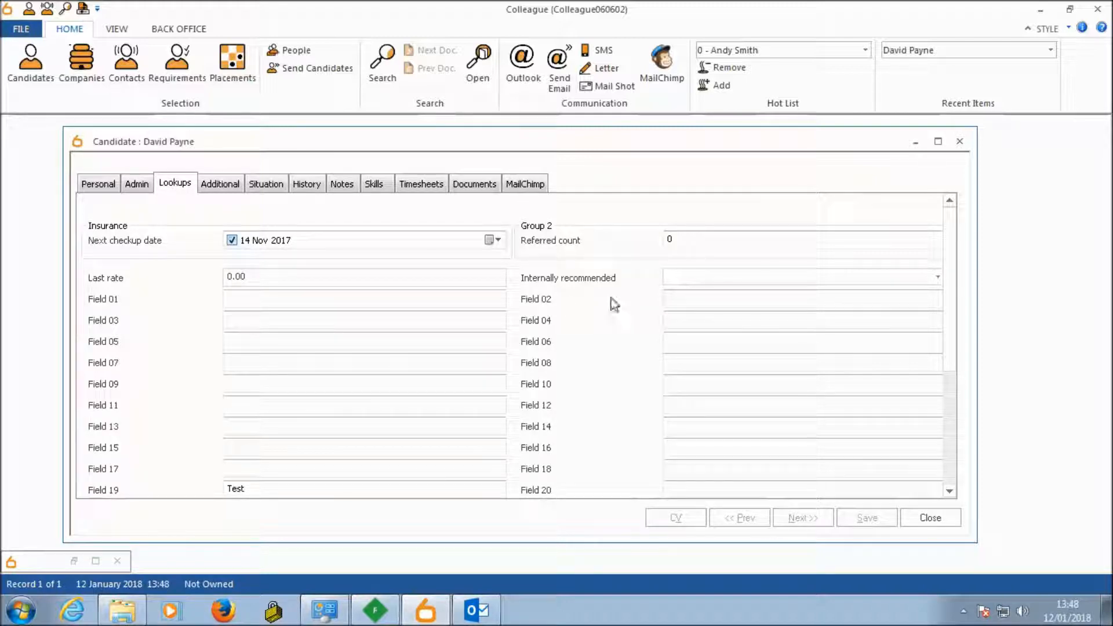
pyautogui.moveTo(948, 276); pyautogui.dragTo(954, 232)
pyautogui.moveTo(954, 290); pyautogui.dragTo(956, 447)
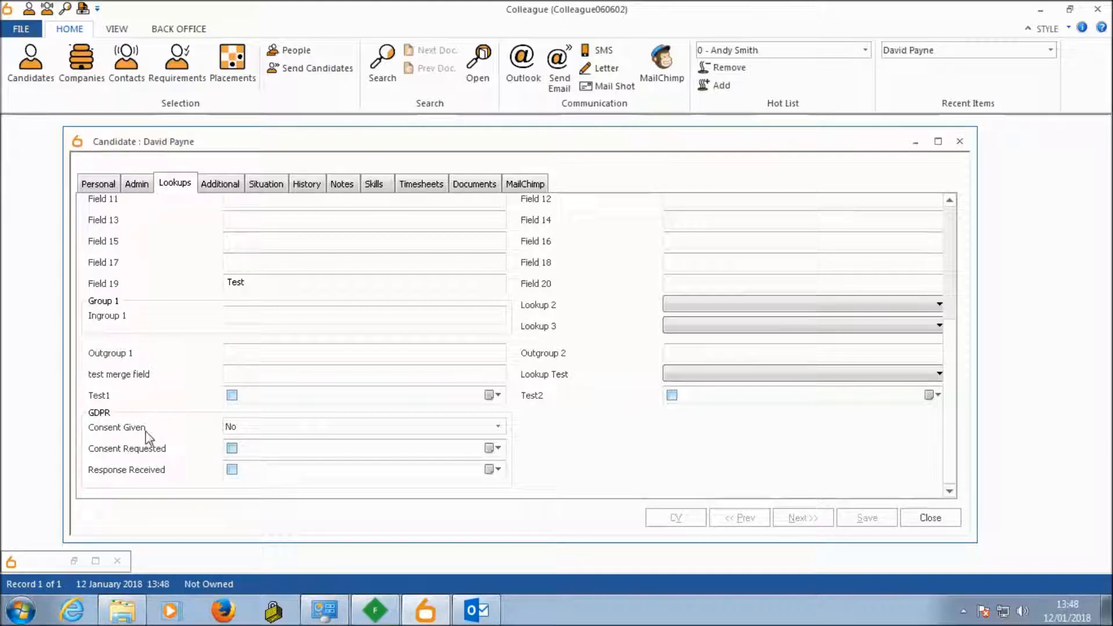
pyautogui.click(284, 429)
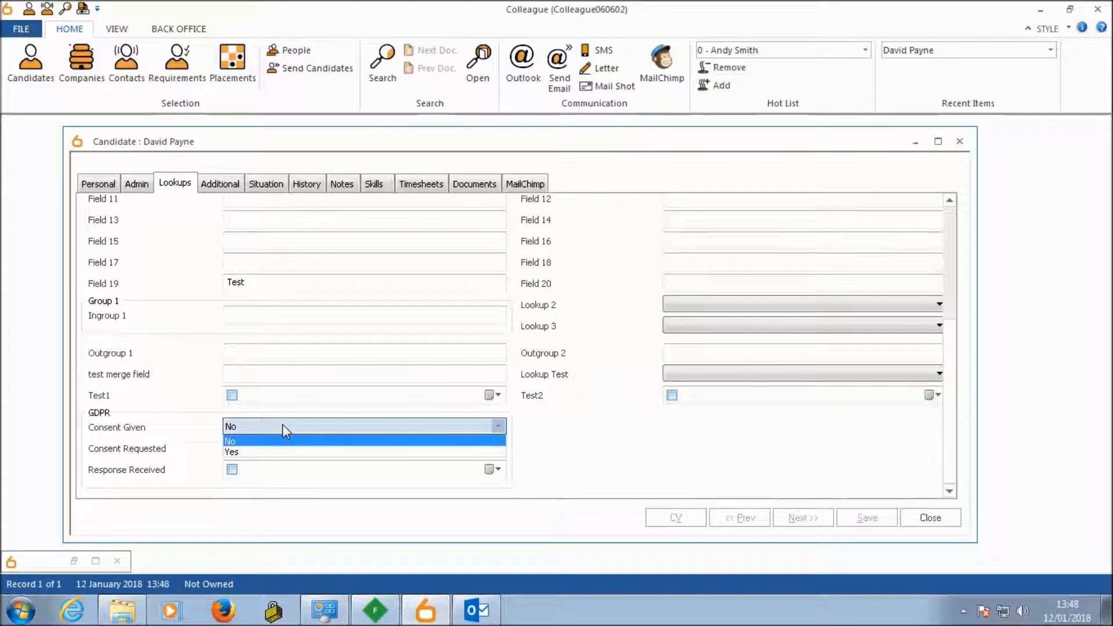
pyautogui.click(283, 426)
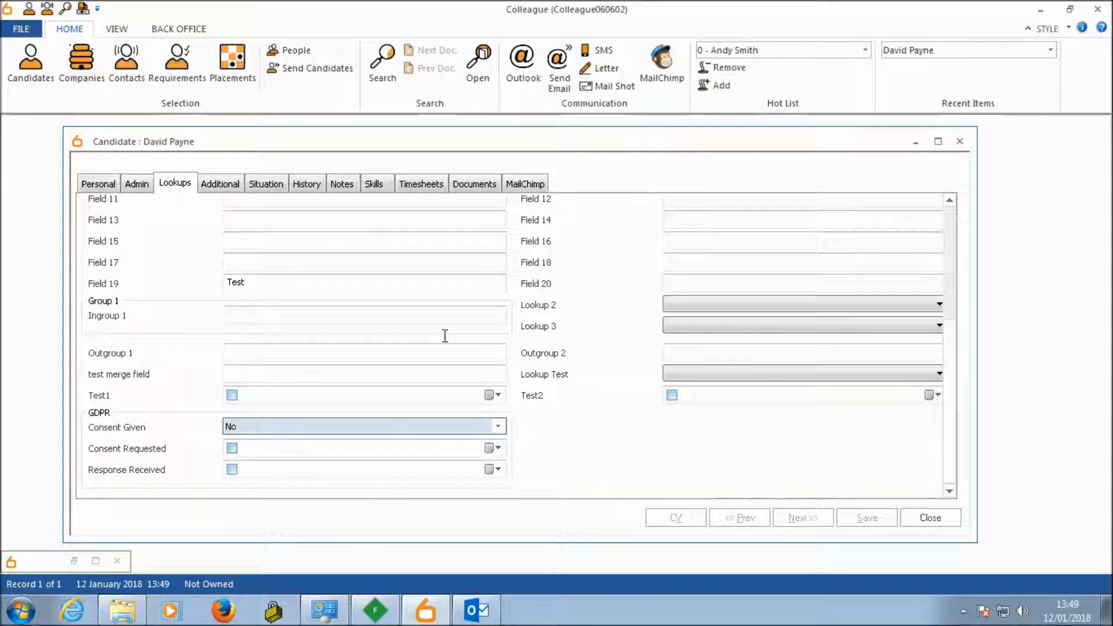
# Step: Review the consent requested, received and denied entries in the candidate's history, comparing them with the GDPR lookup fields
pyautogui.click(306, 184)
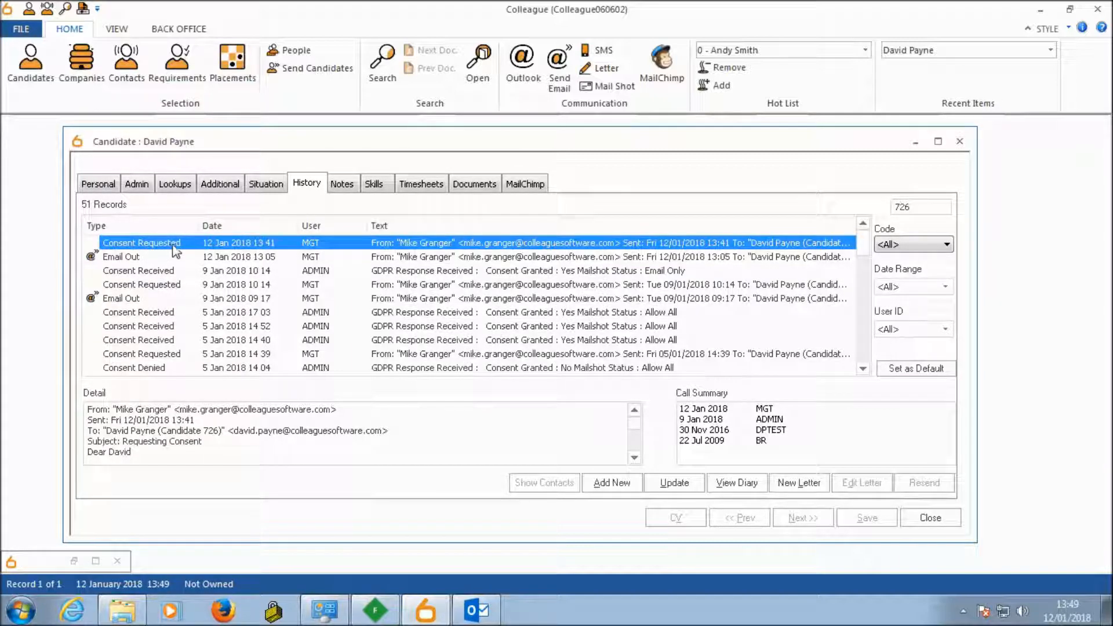
pyautogui.click(143, 275)
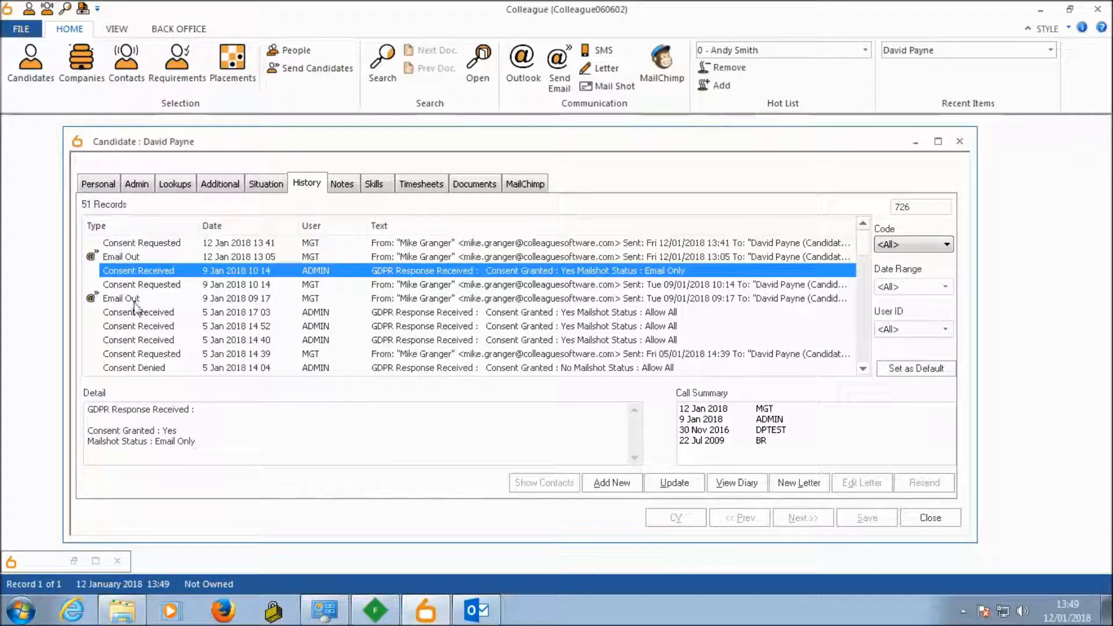
pyautogui.click(147, 358)
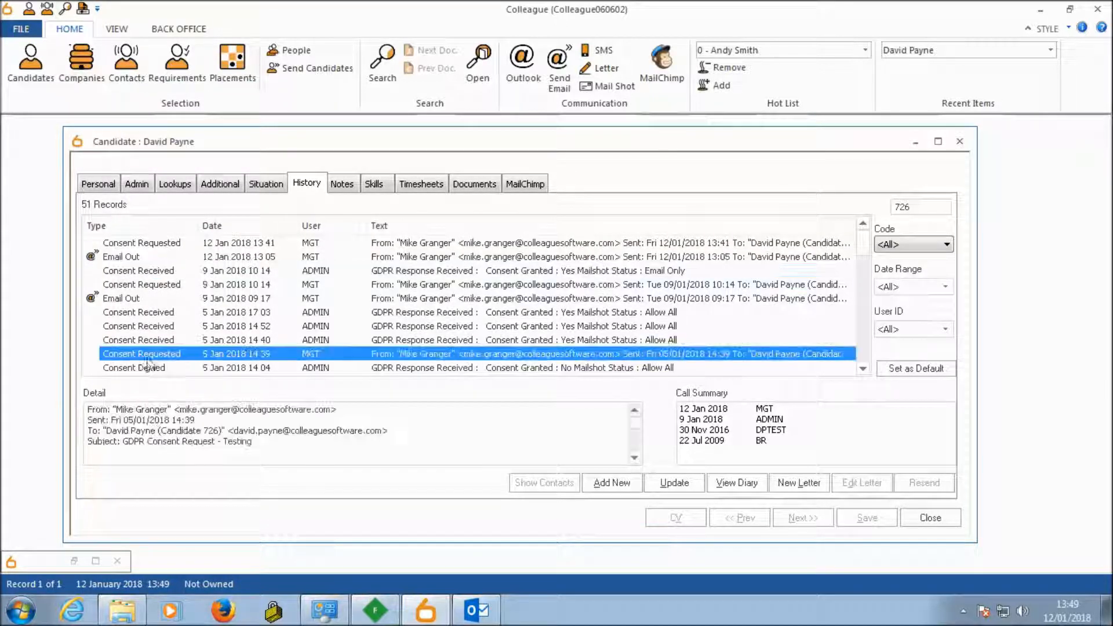
pyautogui.click(155, 332)
pyautogui.click(124, 372)
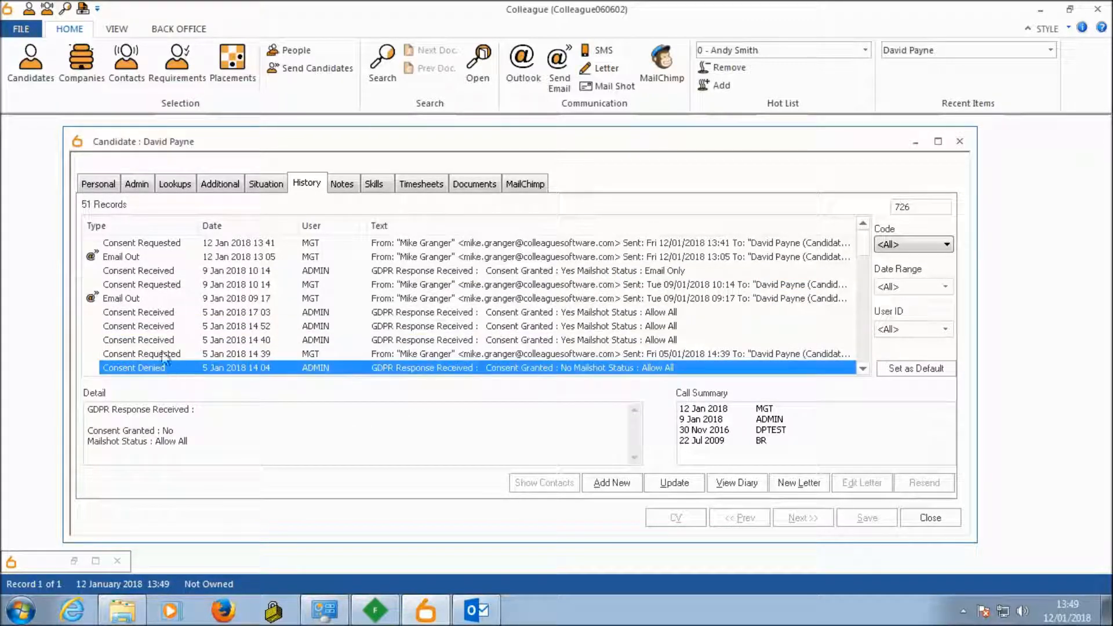
pyautogui.click(165, 243)
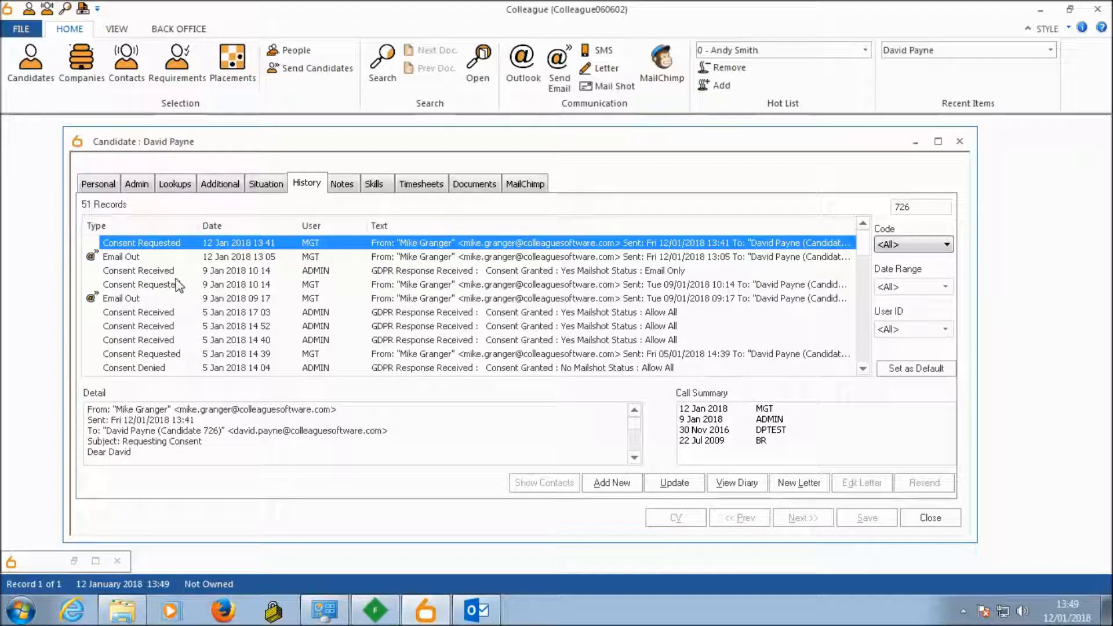
pyautogui.click(181, 268)
pyautogui.click(183, 242)
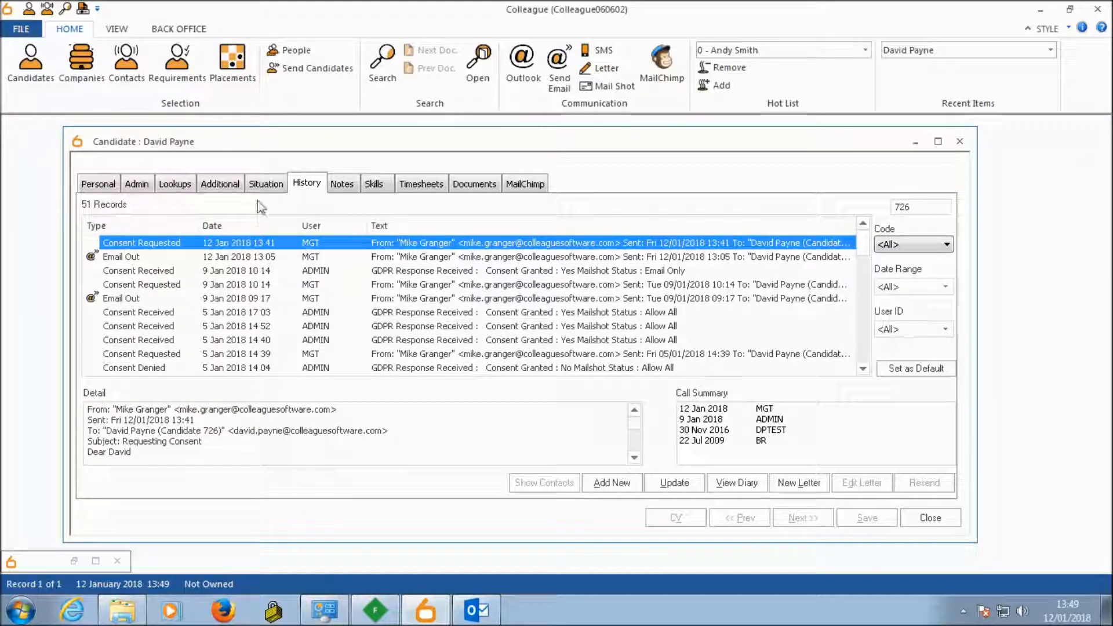
pyautogui.click(174, 184)
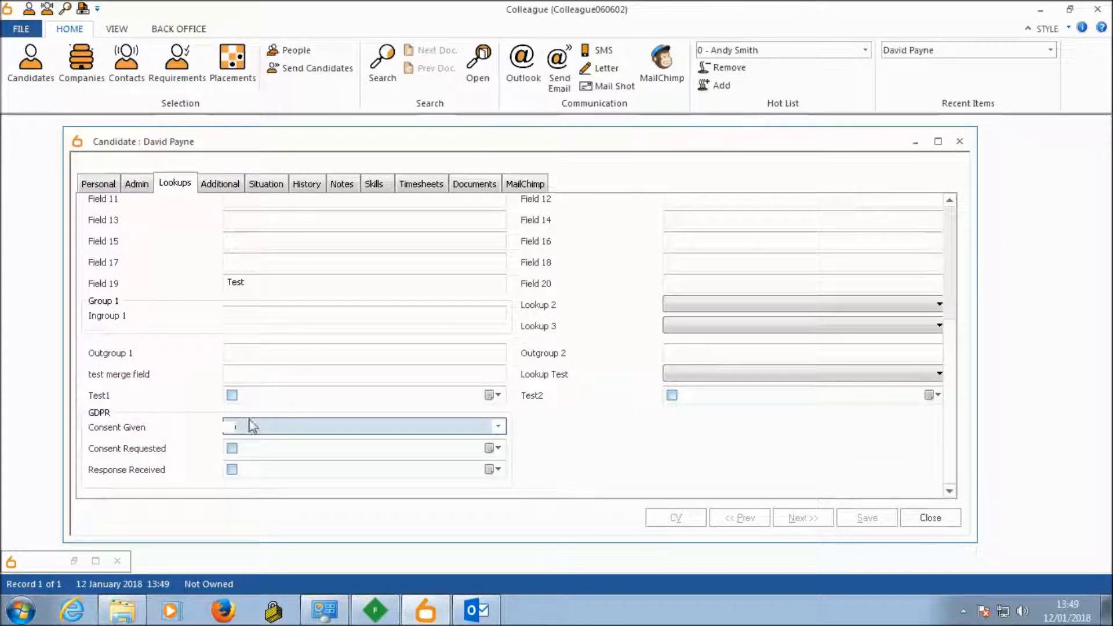
pyautogui.click(304, 186)
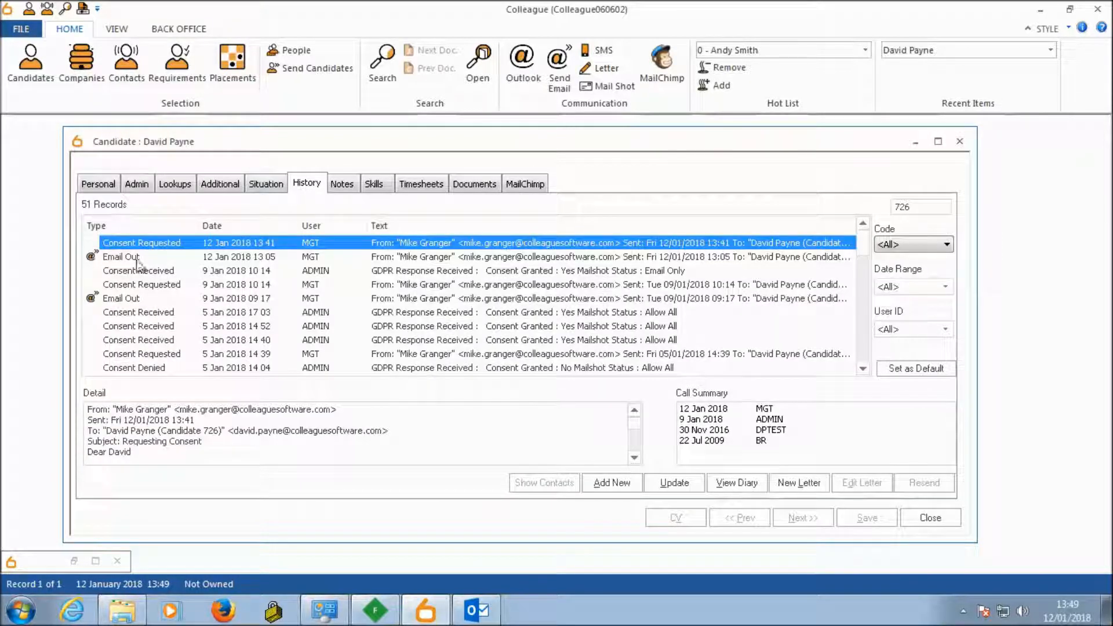
# Step: Create an e-mail to all of the candidate's addresses with the subject "Requesting Consent"
pyautogui.click(98, 184)
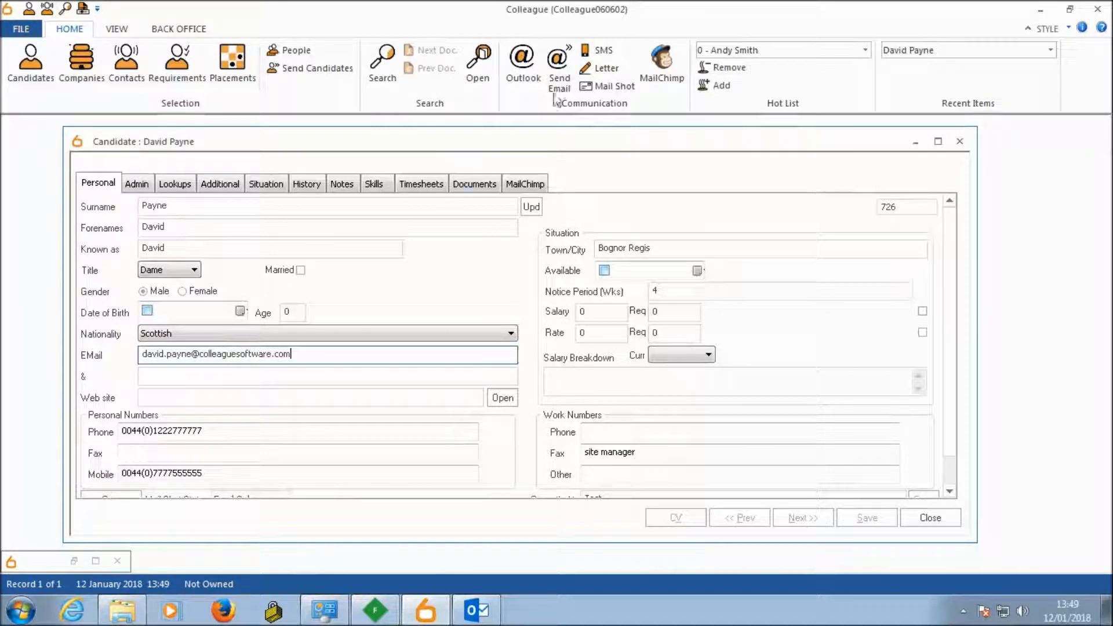
pyautogui.click(558, 69)
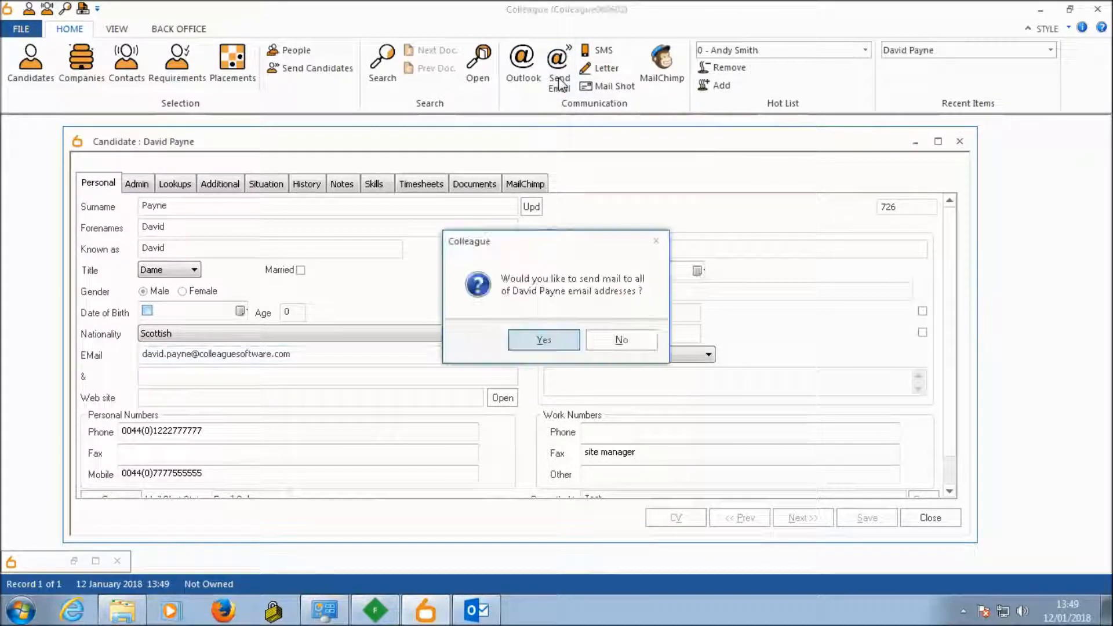
pyautogui.click(548, 344)
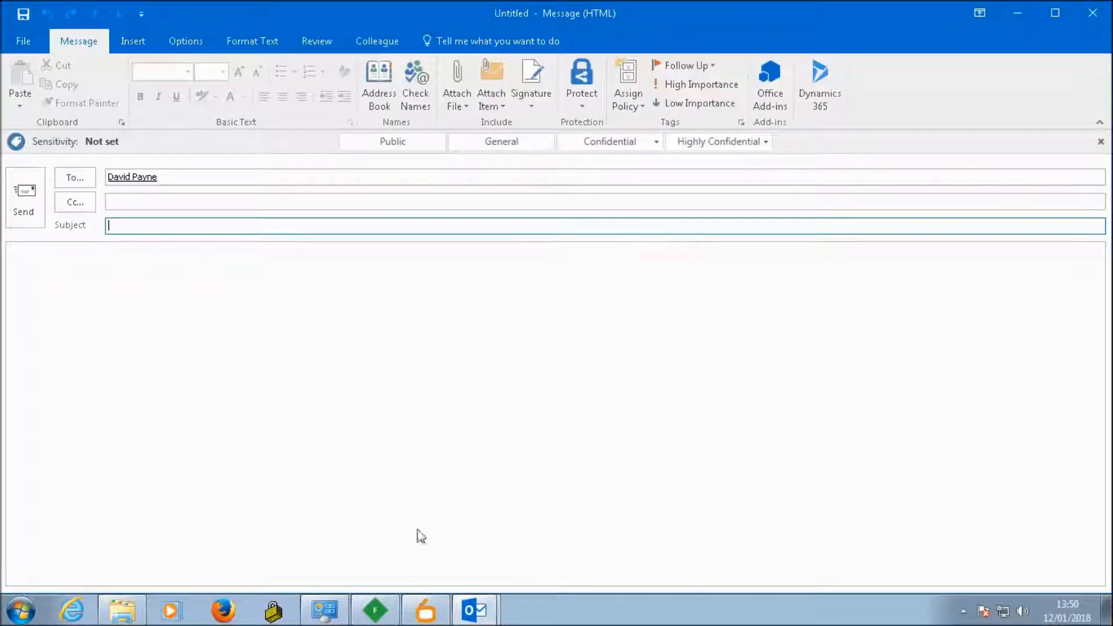
pyautogui.click(97, 281)
pyautogui.click(155, 227)
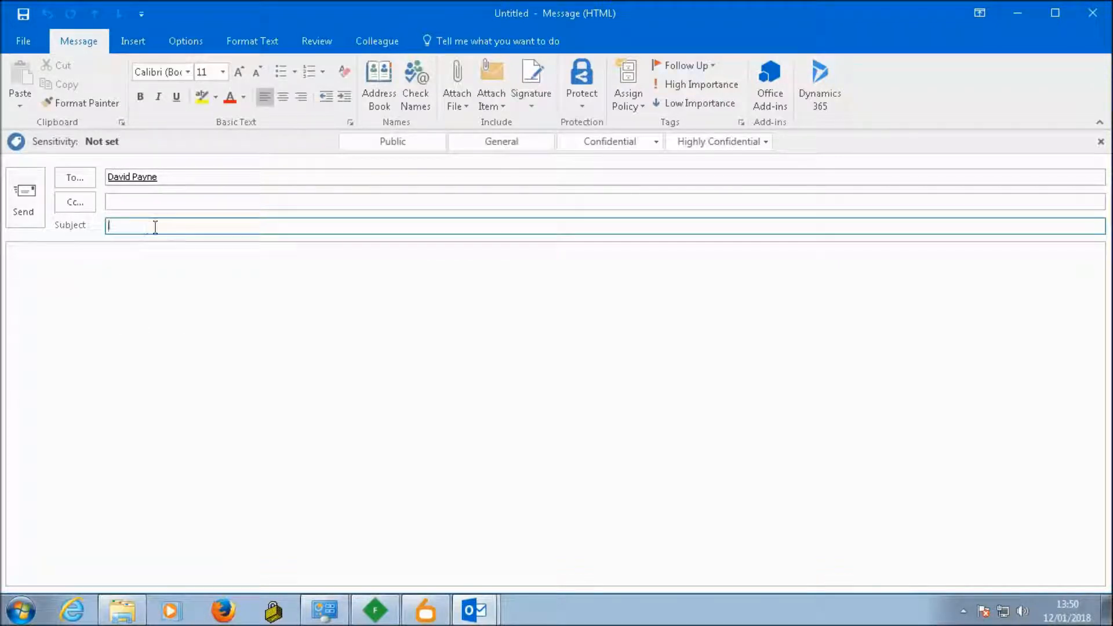
pyautogui.write('Requesting Consent')
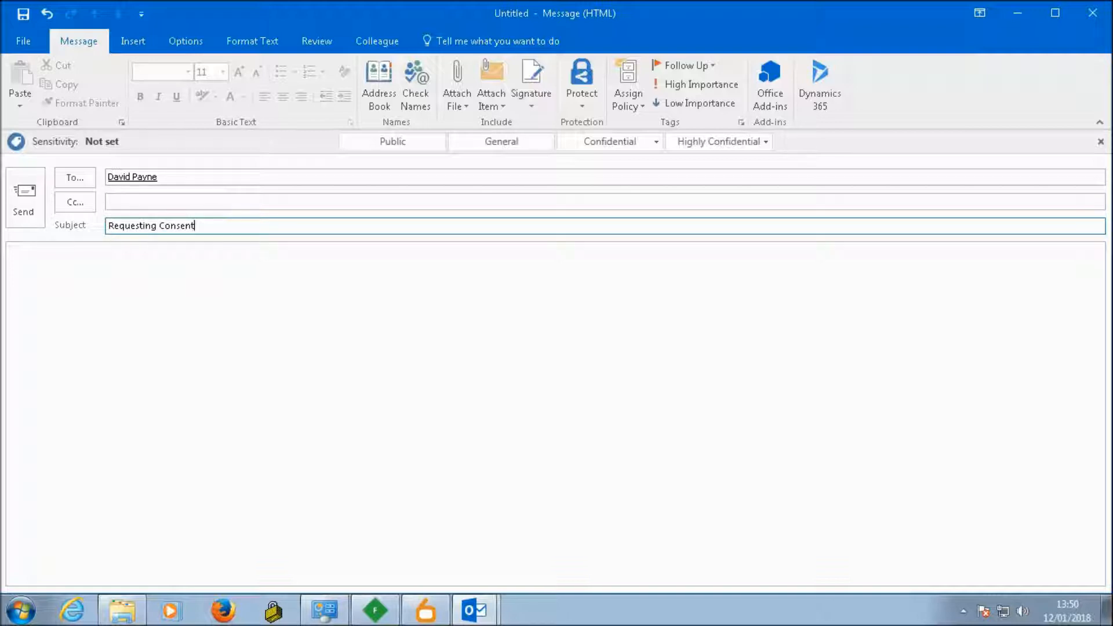
# Step: Insert the Candidate GDPR Request template into the message body and remove the blank line above the greeting
pyautogui.click(112, 294)
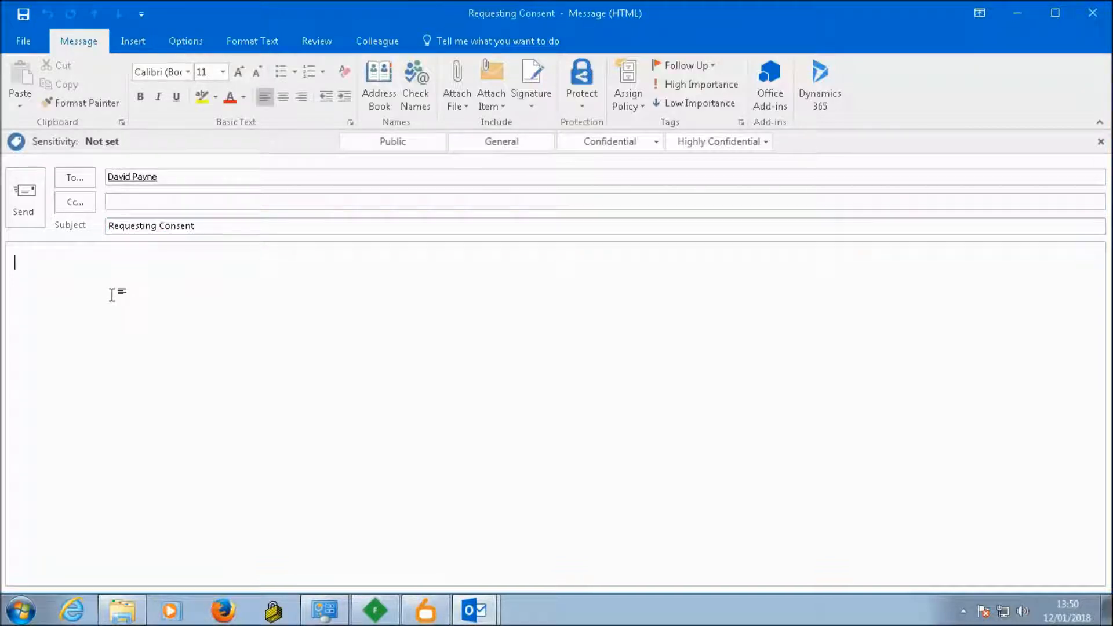
pyautogui.click(386, 47)
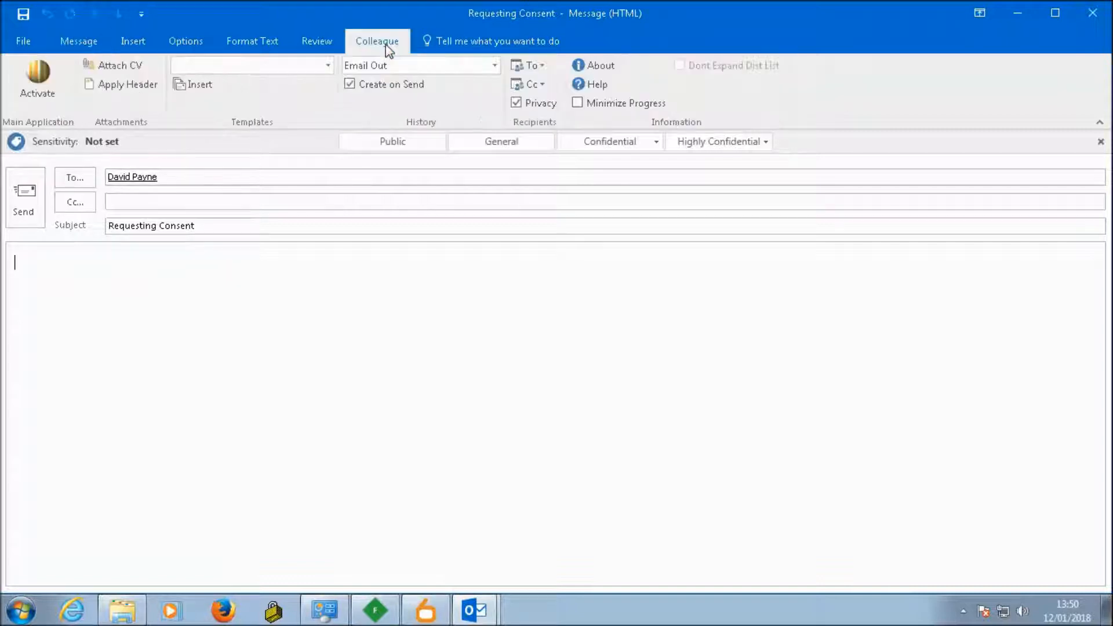
pyautogui.click(329, 67)
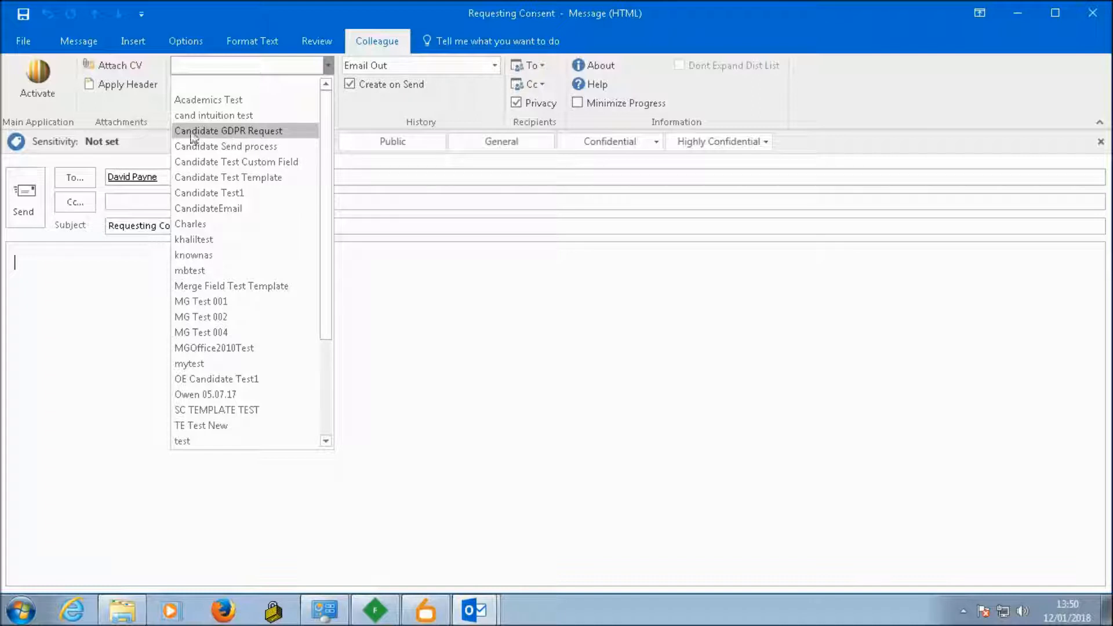
pyautogui.click(298, 130)
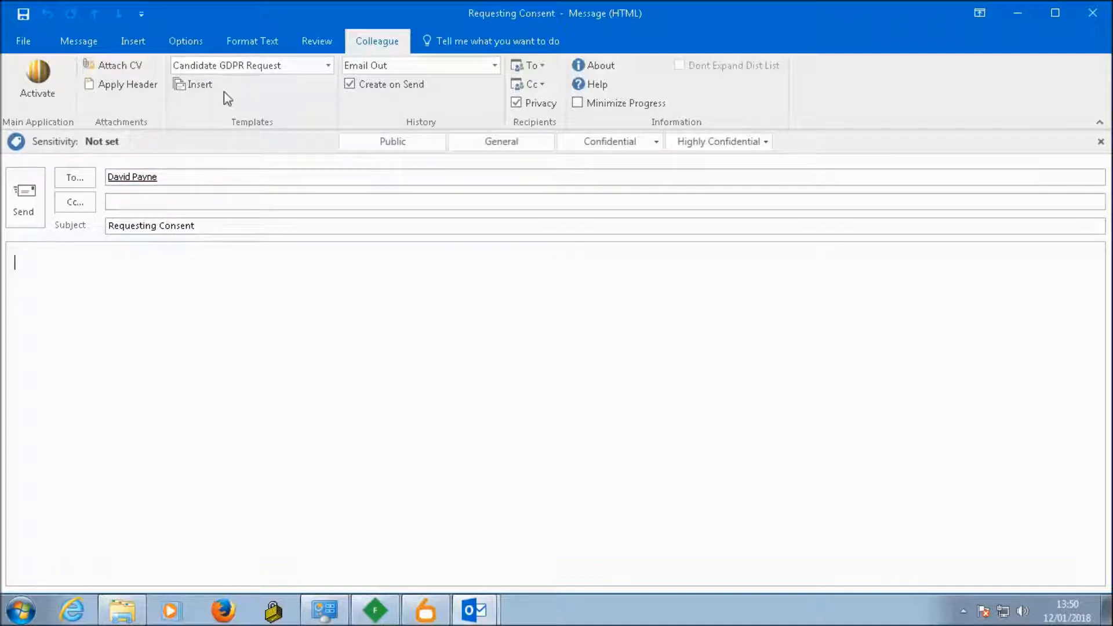
pyautogui.click(201, 85)
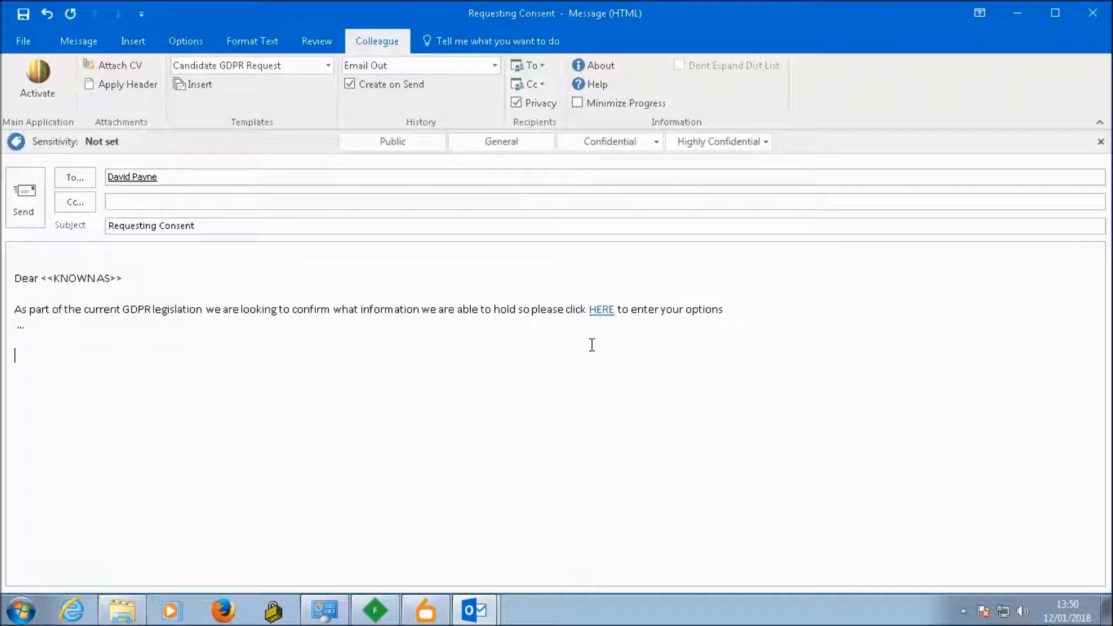
pyautogui.moveTo(603, 310)
pyautogui.press('Delete')
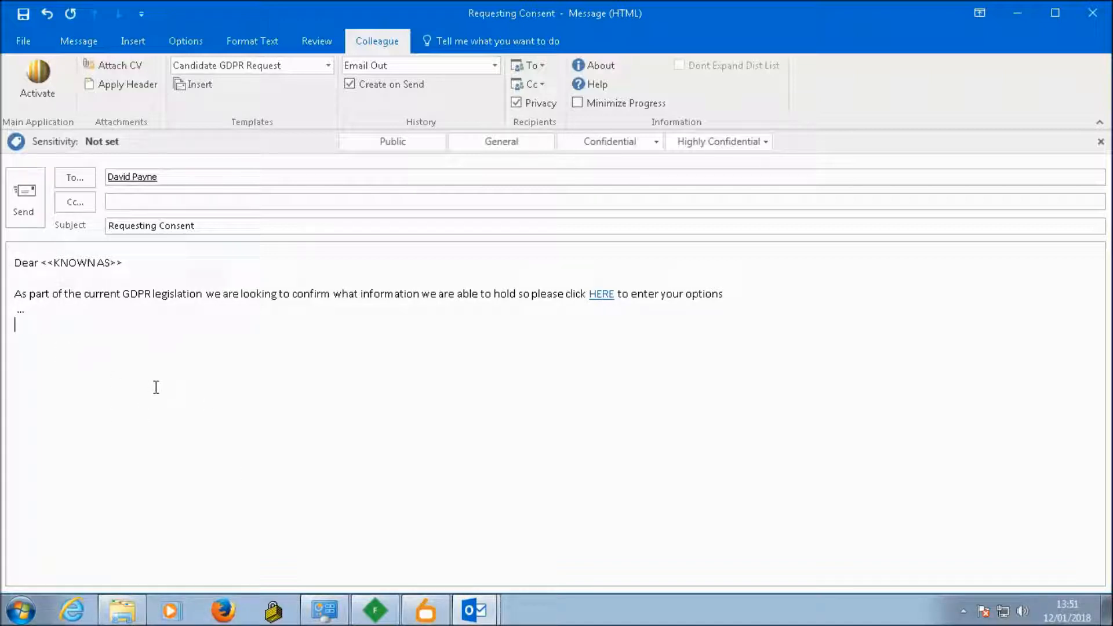
# Step: Set the e-mail's history code to Consent Requested and send the message
pyautogui.click(494, 67)
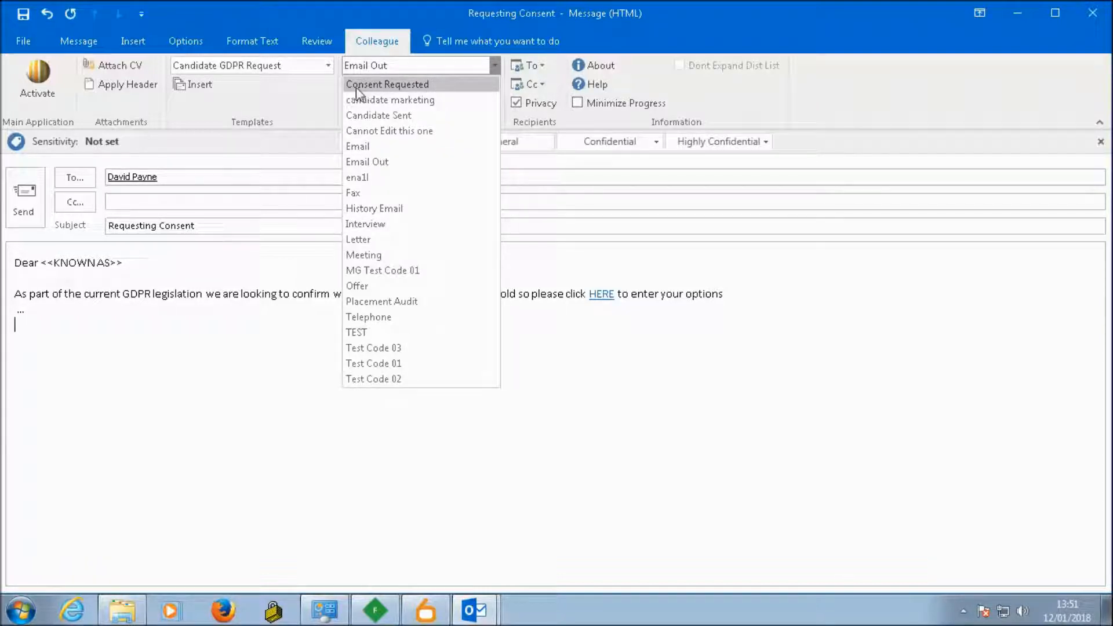
pyautogui.click(423, 85)
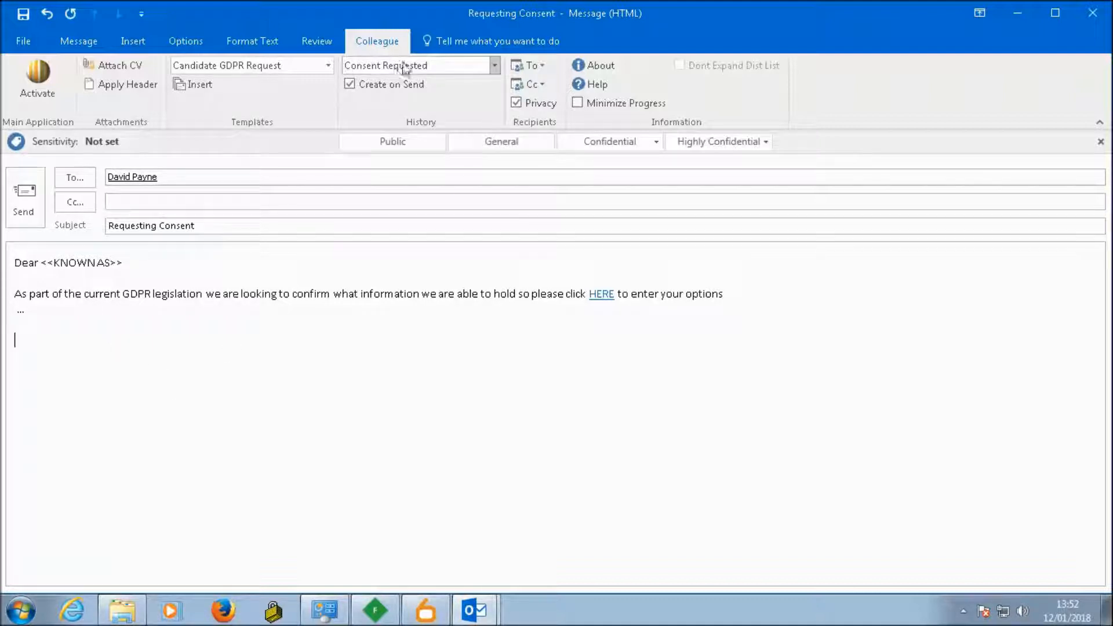
pyautogui.click(21, 200)
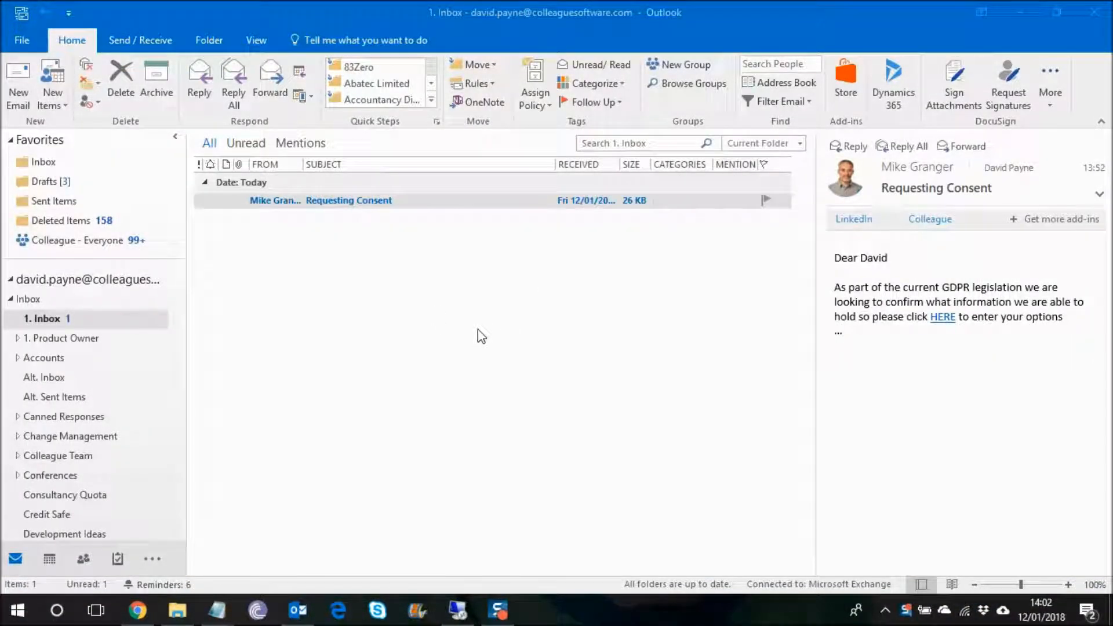
# Step: Open the consent form from the received "Requesting Consent" e-mail and submit it with consent Yes and communication preference Allow All
pyautogui.click(910, 350)
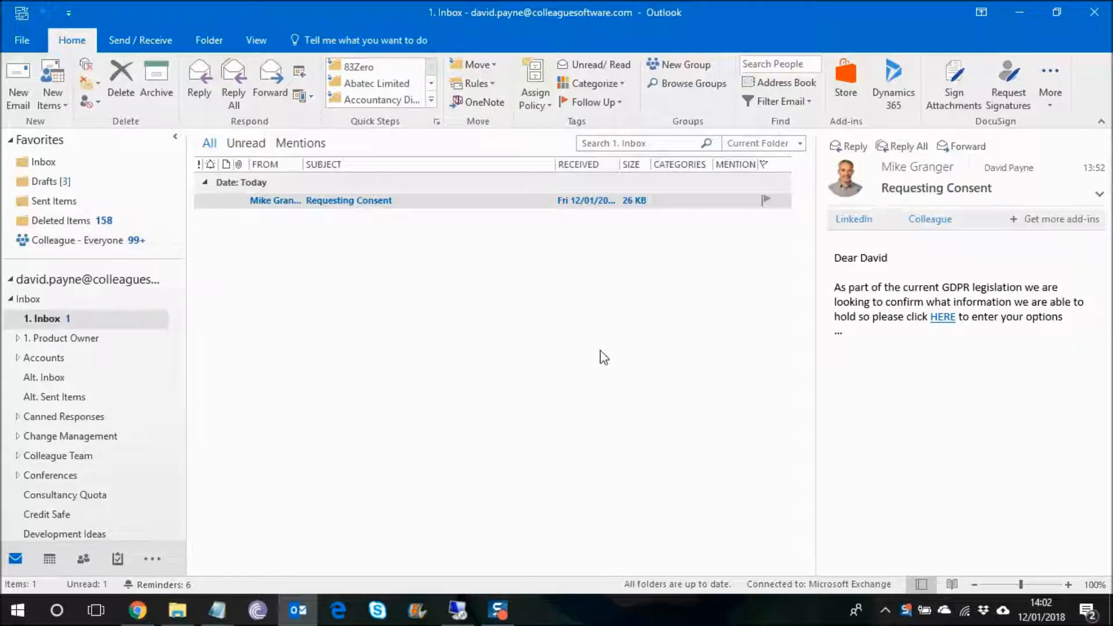
pyautogui.click(943, 318)
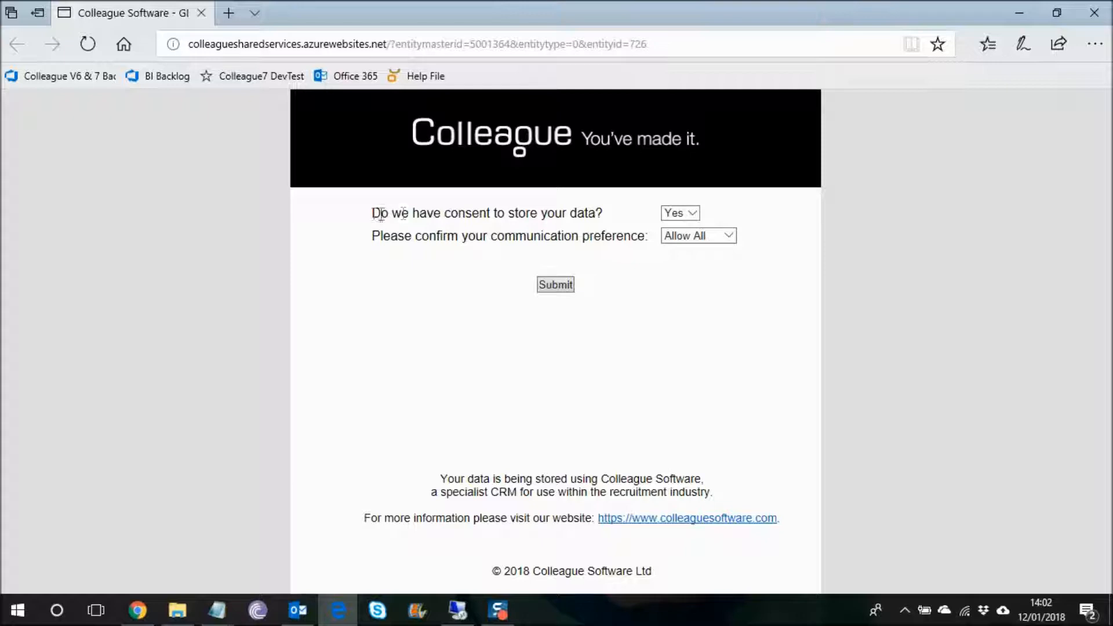
pyautogui.click(693, 214)
pyautogui.click(693, 213)
pyautogui.click(728, 236)
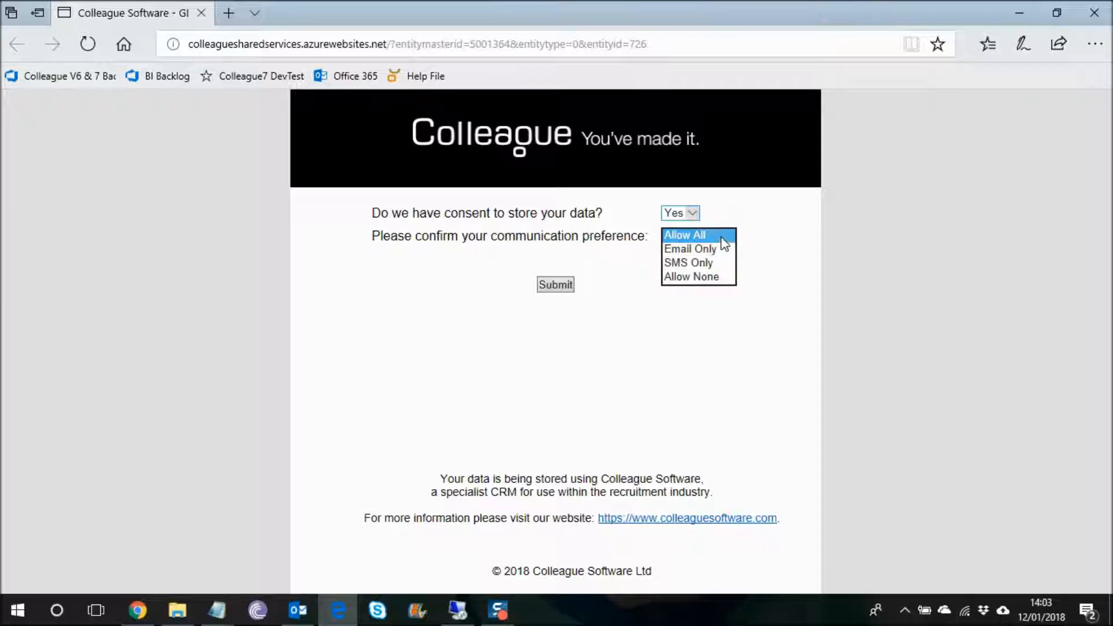
pyautogui.click(721, 239)
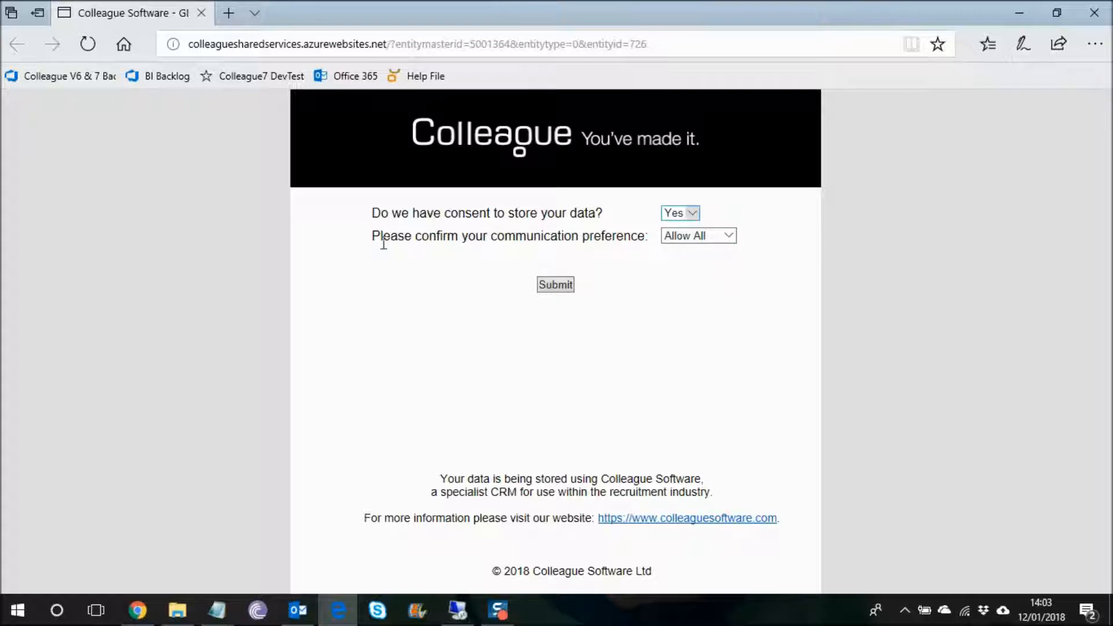
pyautogui.click(727, 236)
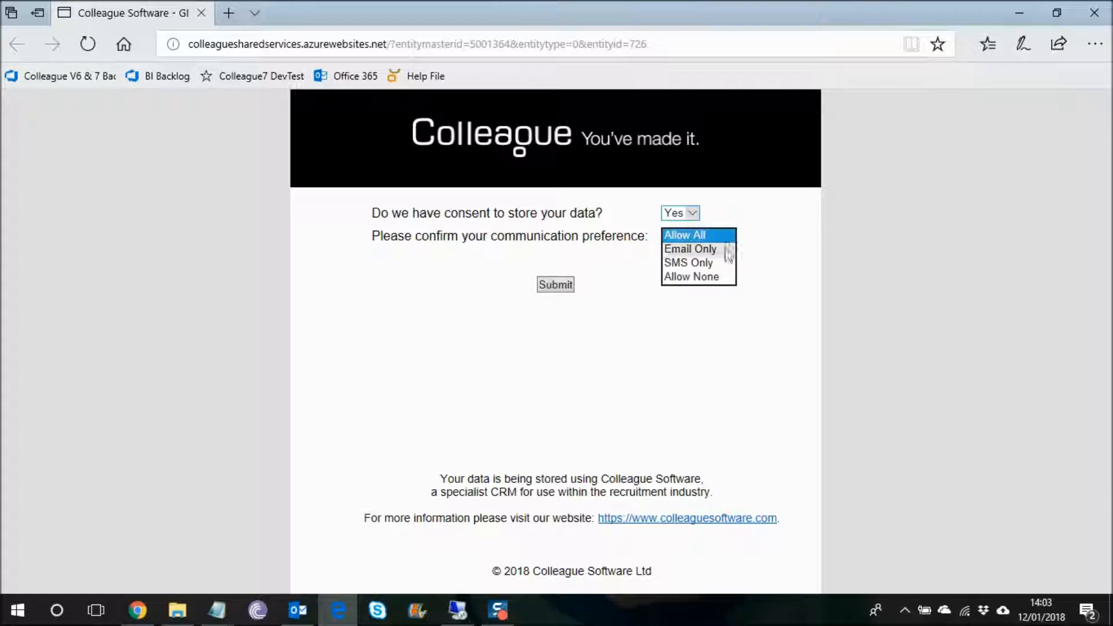
pyautogui.click(766, 274)
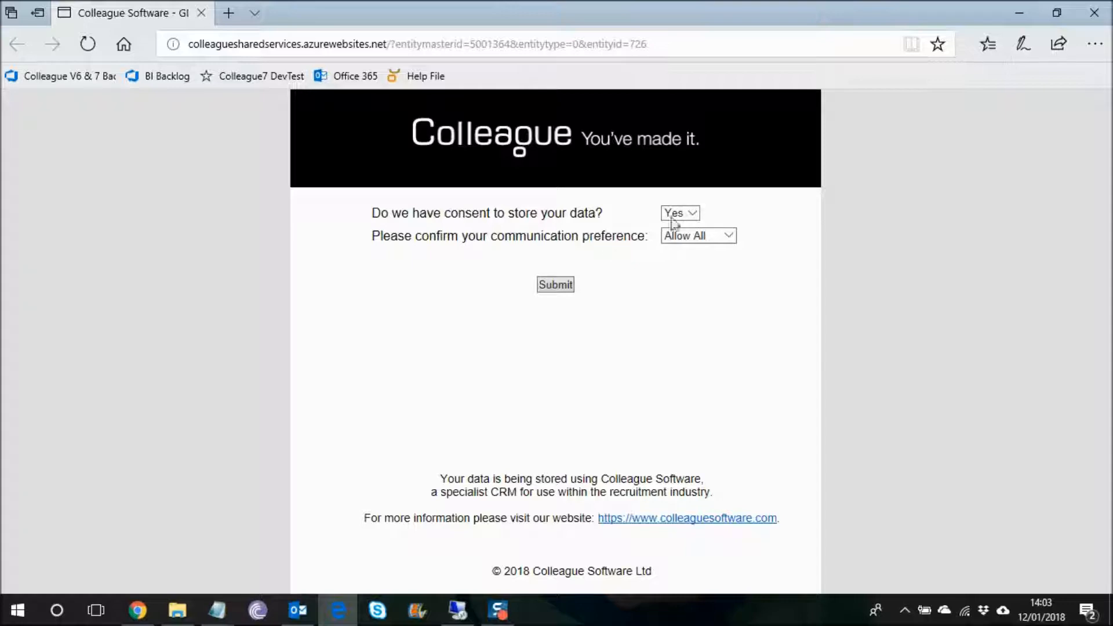
pyautogui.click(555, 287)
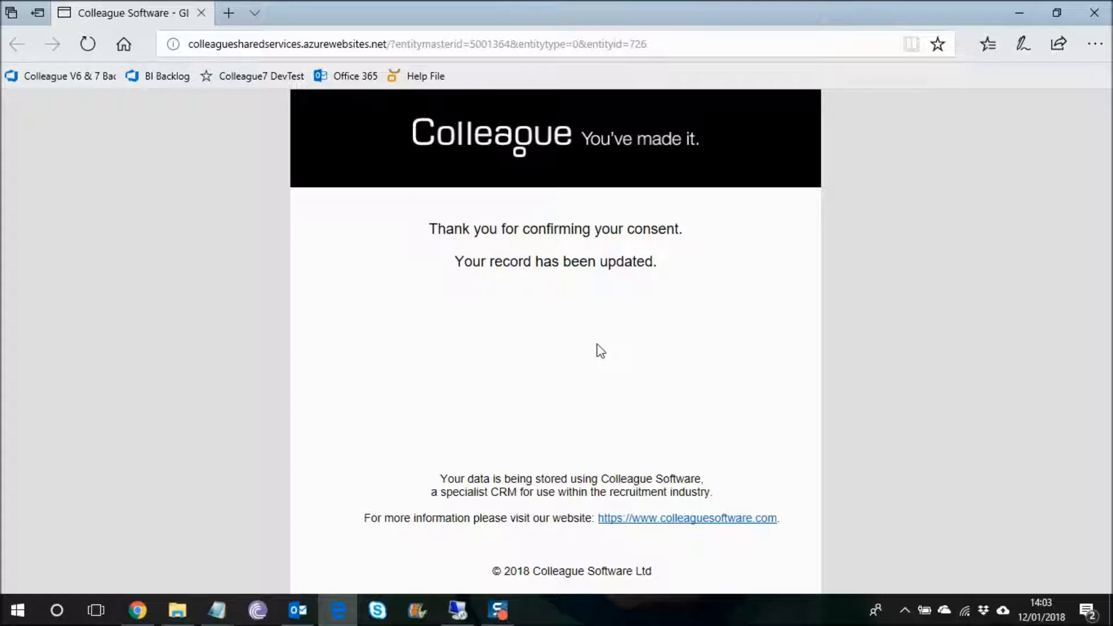
# Step: Close the consent confirmation page, open the same candidate's record from Colleague's recent items, and check the GDPR lookup fields
pyautogui.click(202, 13)
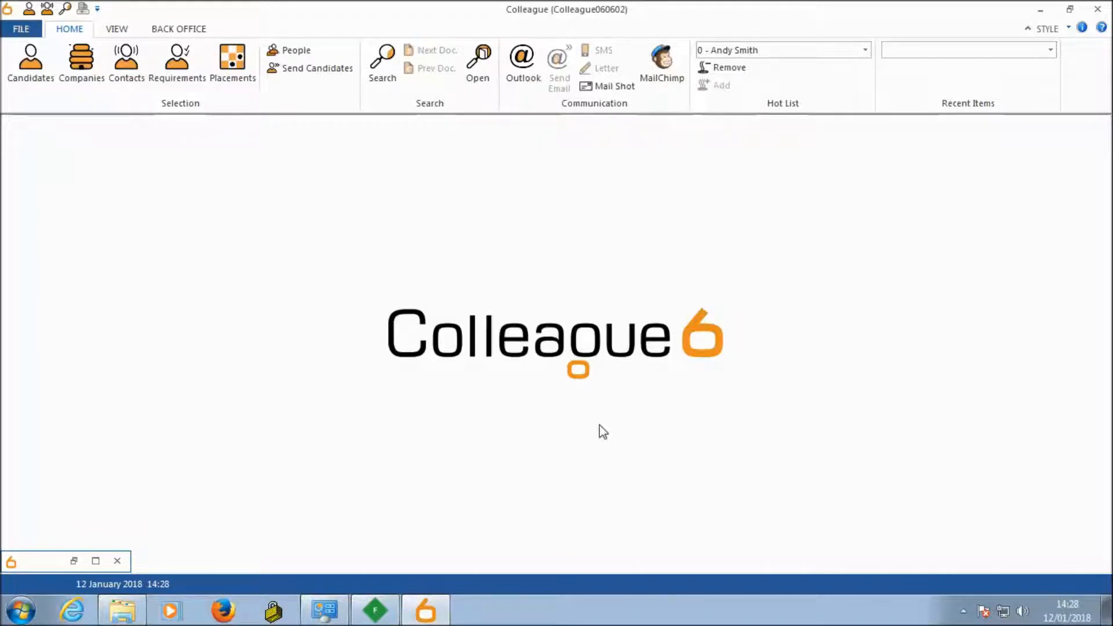
pyautogui.click(942, 52)
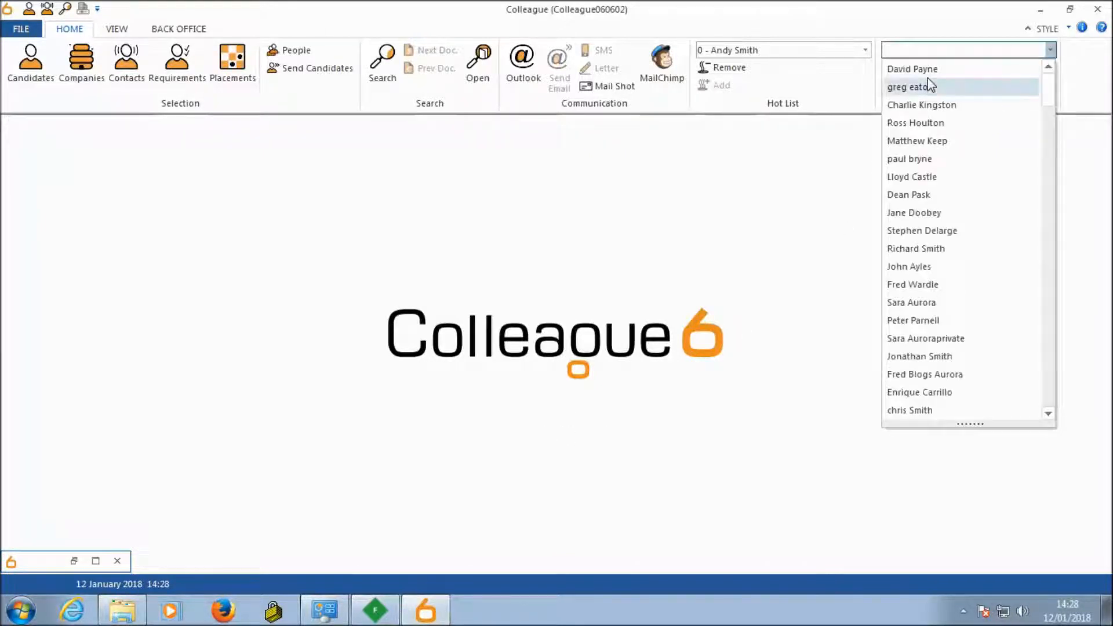
pyautogui.click(926, 69)
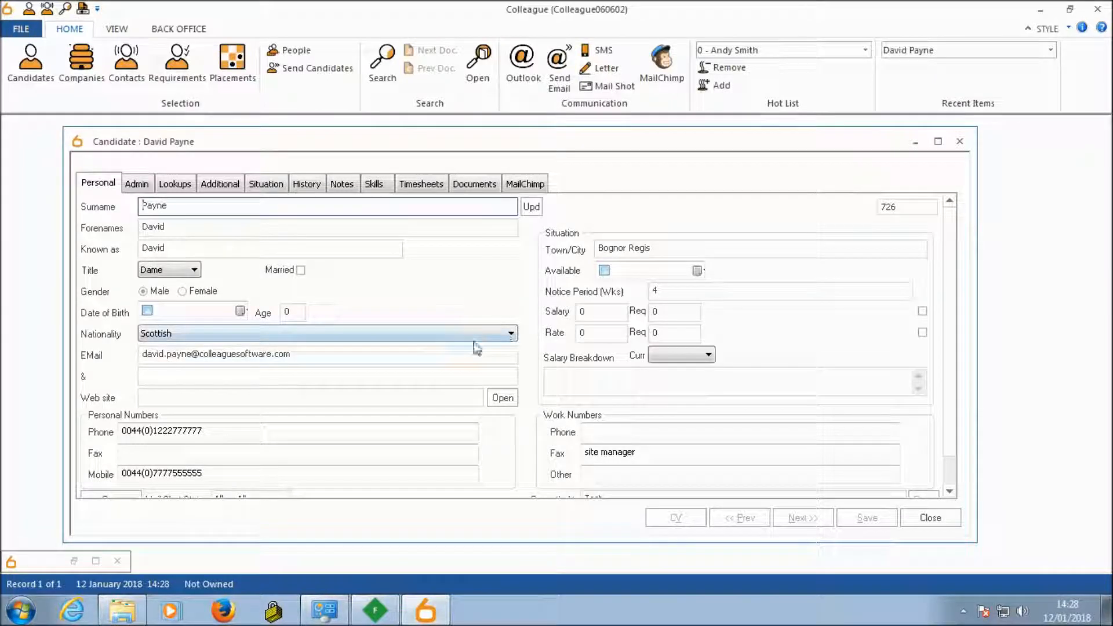
pyautogui.click(175, 184)
pyautogui.moveTo(951, 301); pyautogui.dragTo(950, 466)
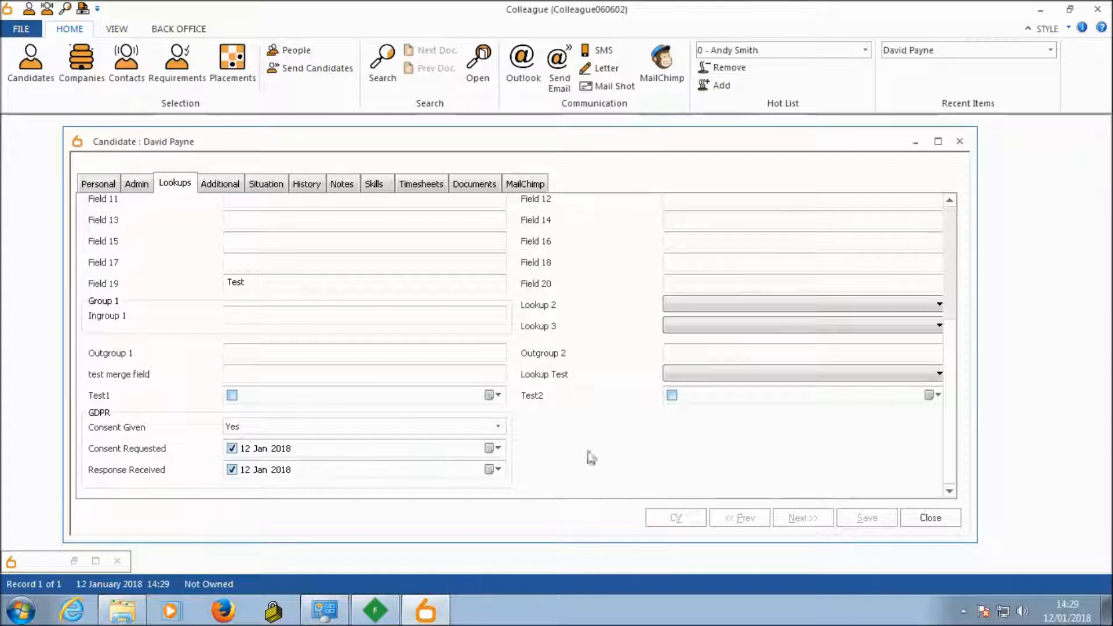
# Step: Review the latest Consent Requested and Consent Received entries in the candidate's history, and close the record
pyautogui.click(306, 187)
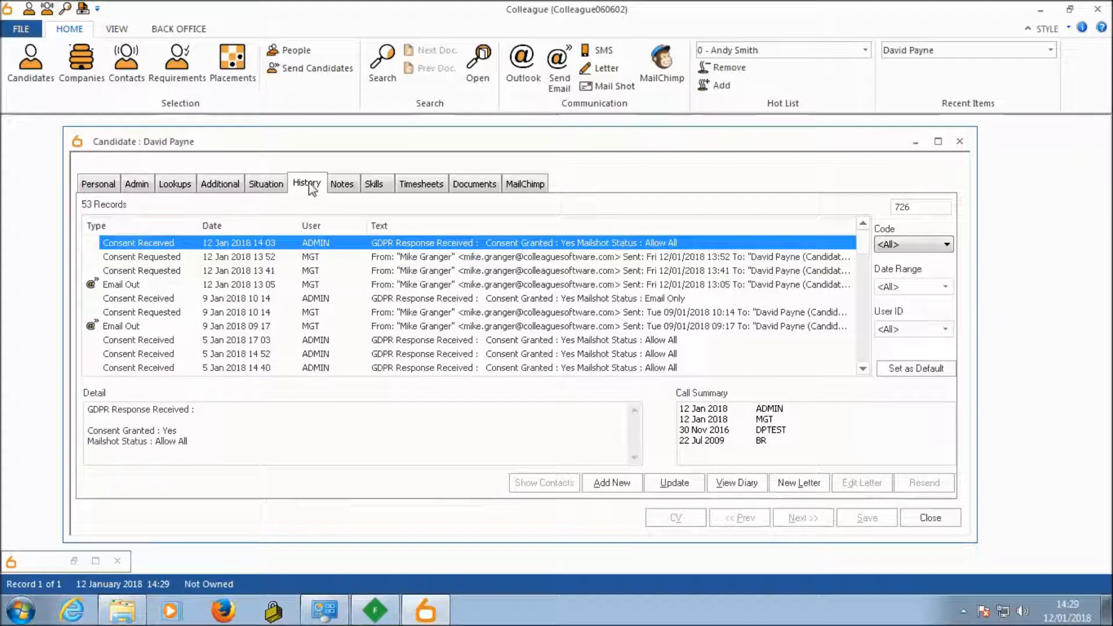
pyautogui.click(119, 262)
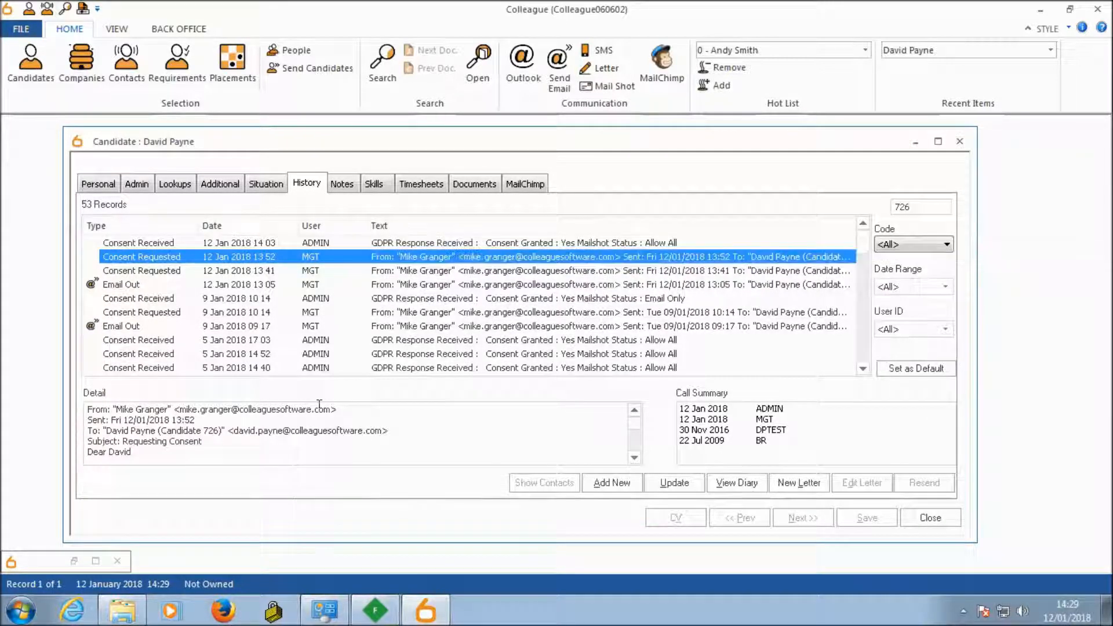
pyautogui.click(334, 446)
pyautogui.scroll(-1, 333, 447)
pyautogui.scroll(1, 333, 447)
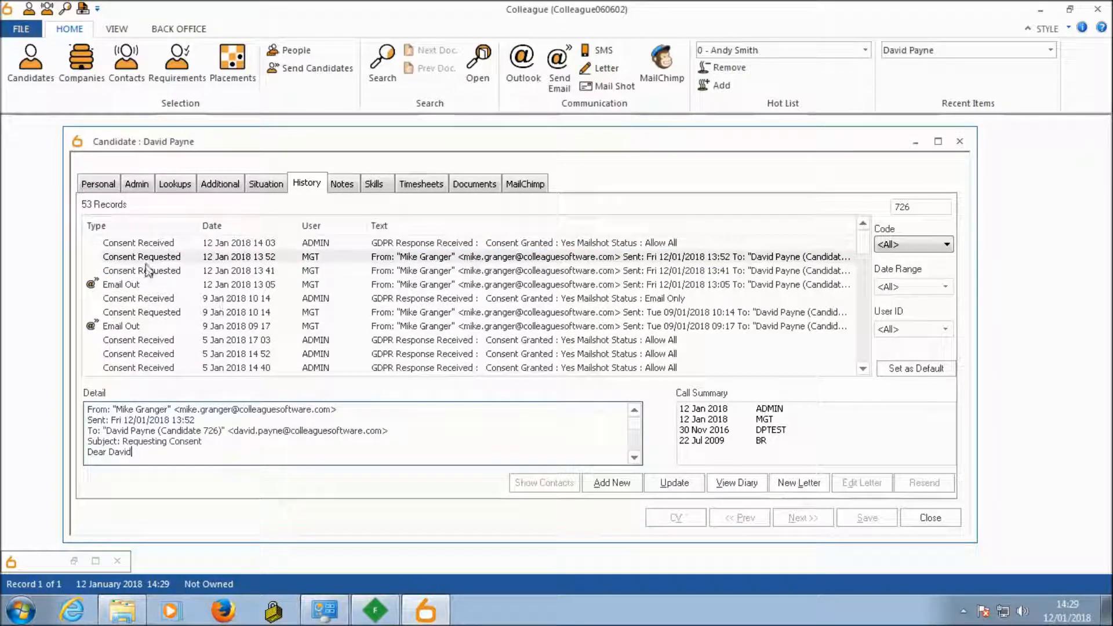
pyautogui.click(156, 245)
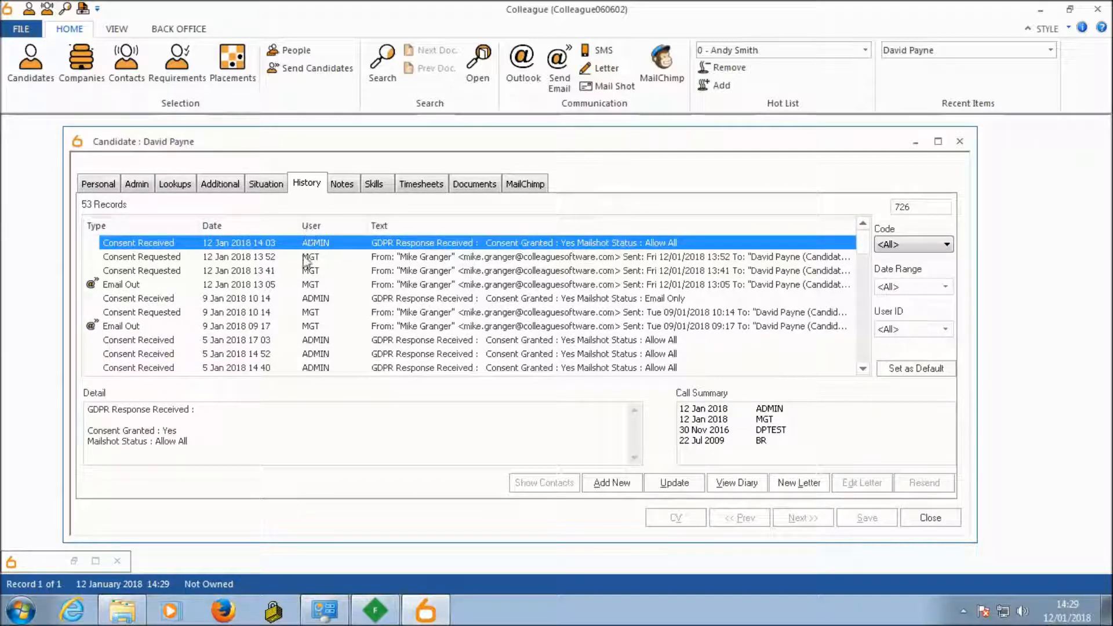
pyautogui.click(97, 184)
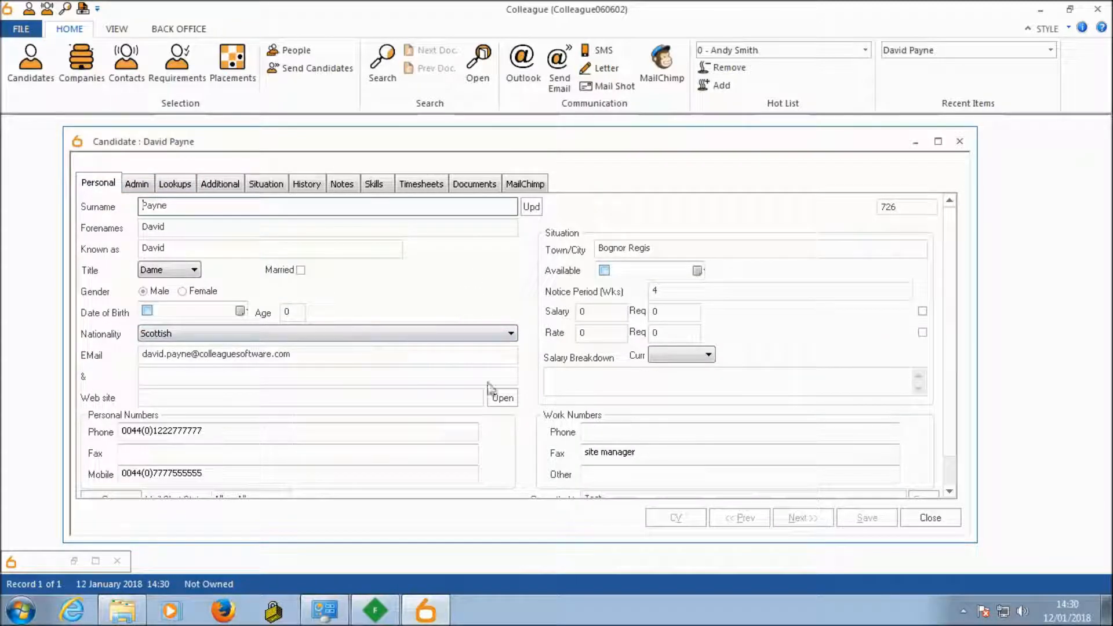
pyautogui.click(927, 519)
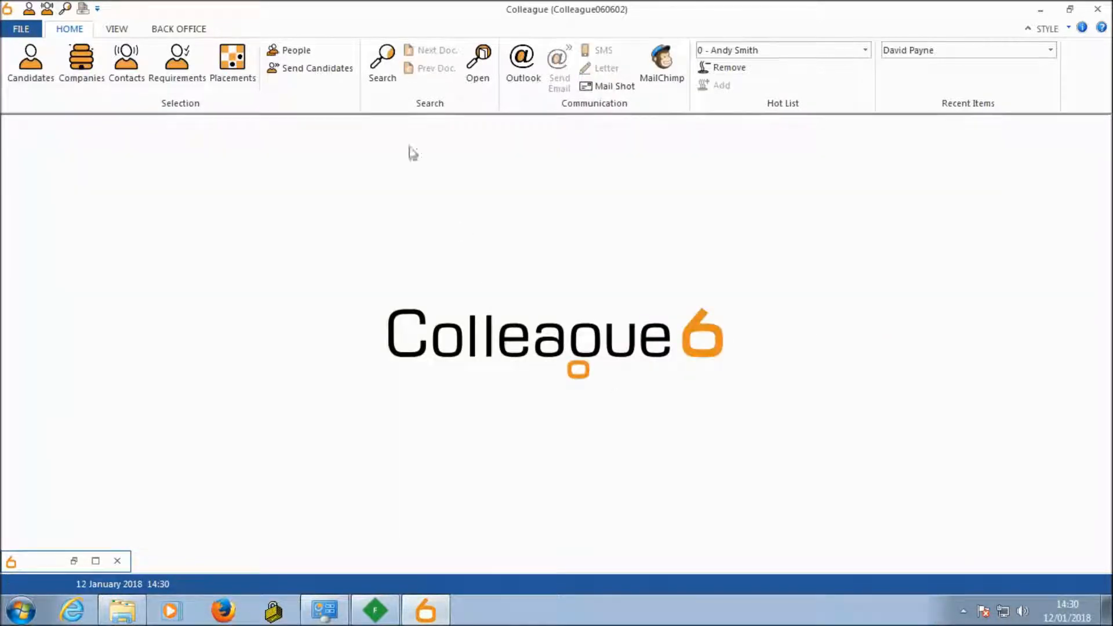
# Step: Start a candidate search with cleared criteria and examine the GDPR criteria Consent Given, Consent Requested and Response Received
pyautogui.click(385, 67)
pyautogui.click(387, 126)
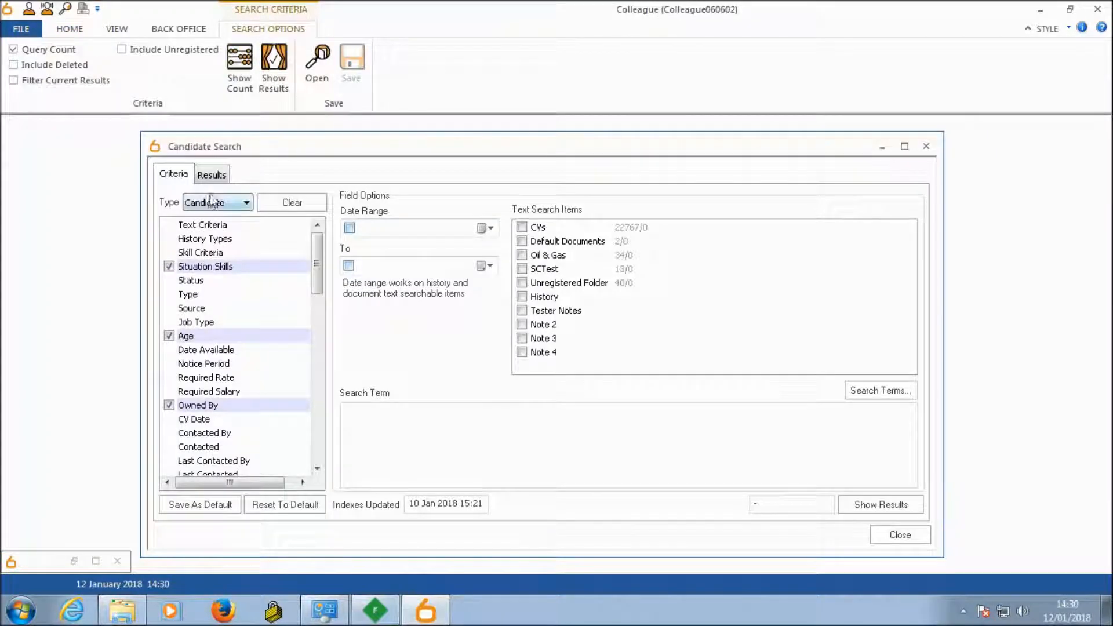
pyautogui.click(279, 206)
pyautogui.moveTo(316, 256); pyautogui.dragTo(318, 451)
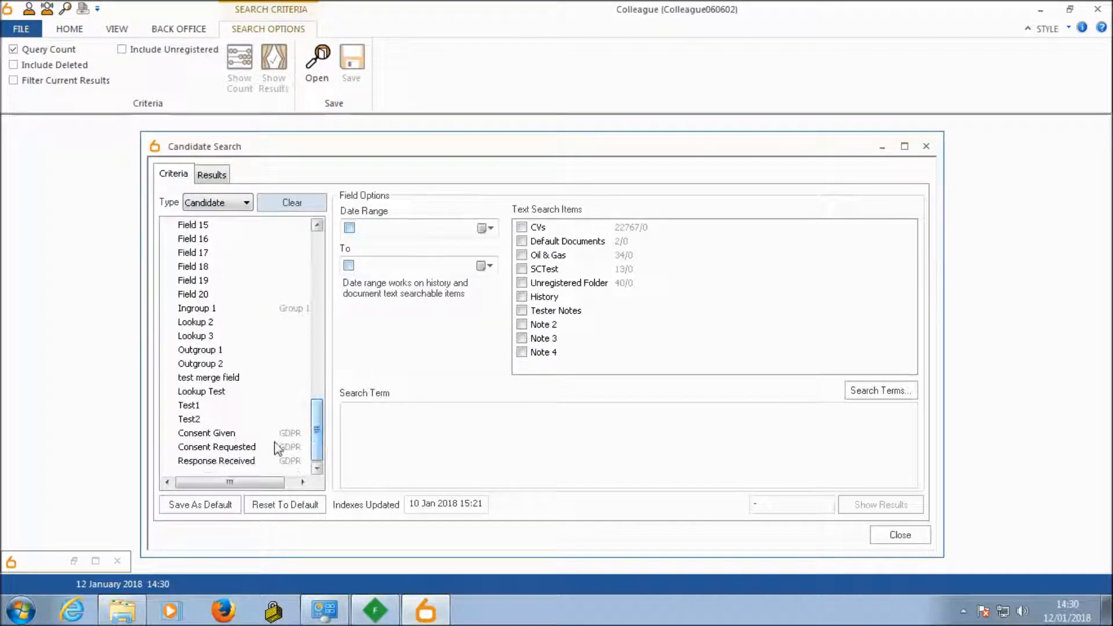
pyautogui.click(231, 436)
pyautogui.click(230, 448)
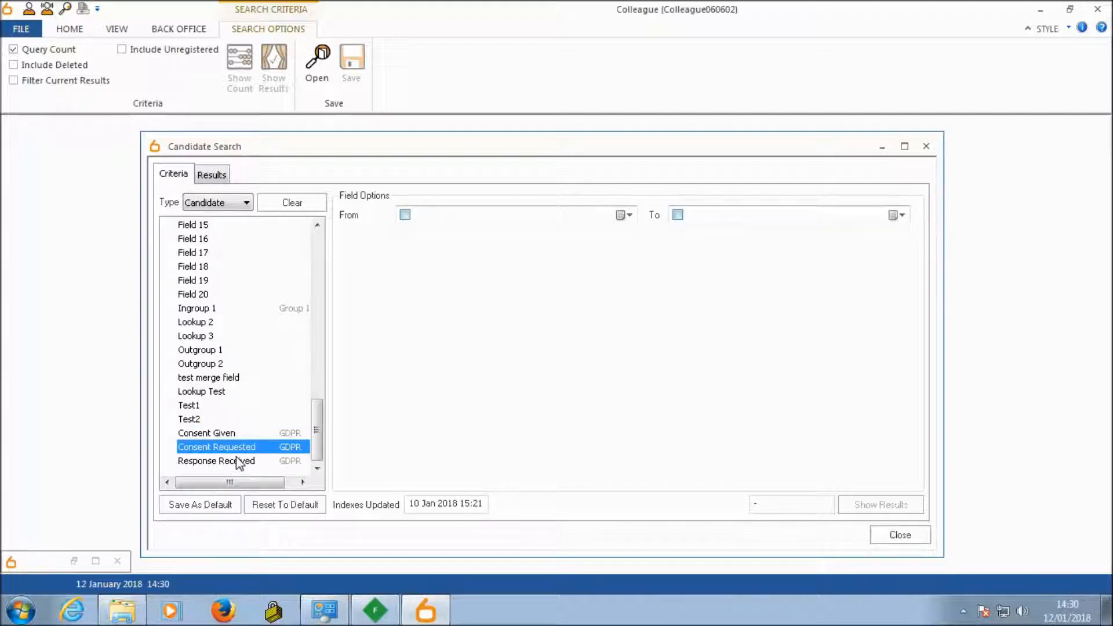
pyautogui.click(236, 459)
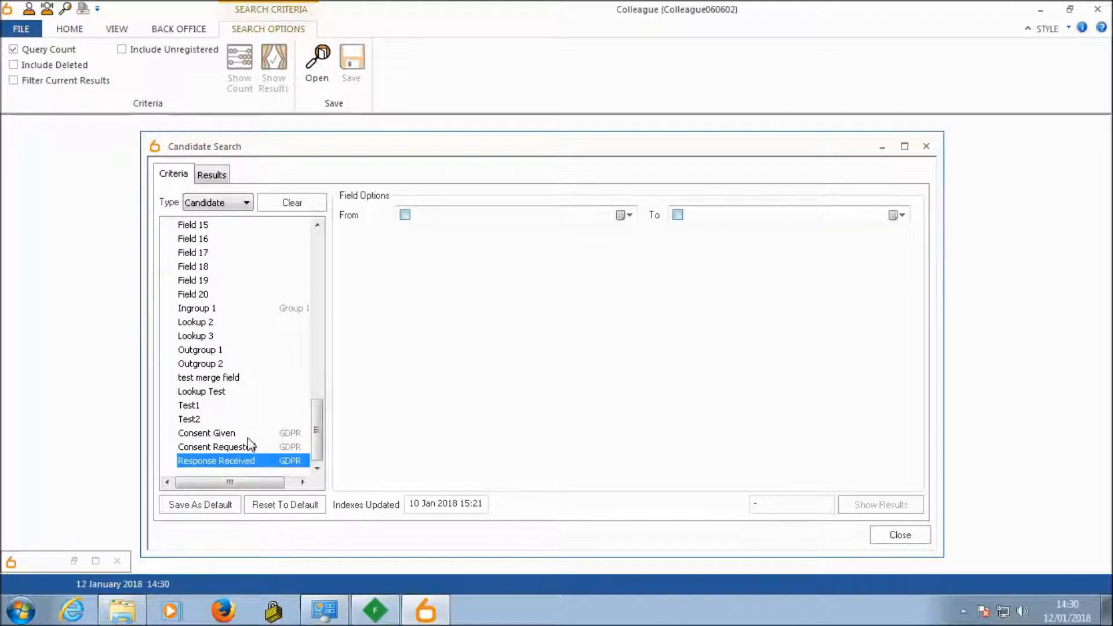
pyautogui.click(248, 435)
pyautogui.click(249, 447)
pyautogui.click(248, 461)
pyautogui.click(245, 432)
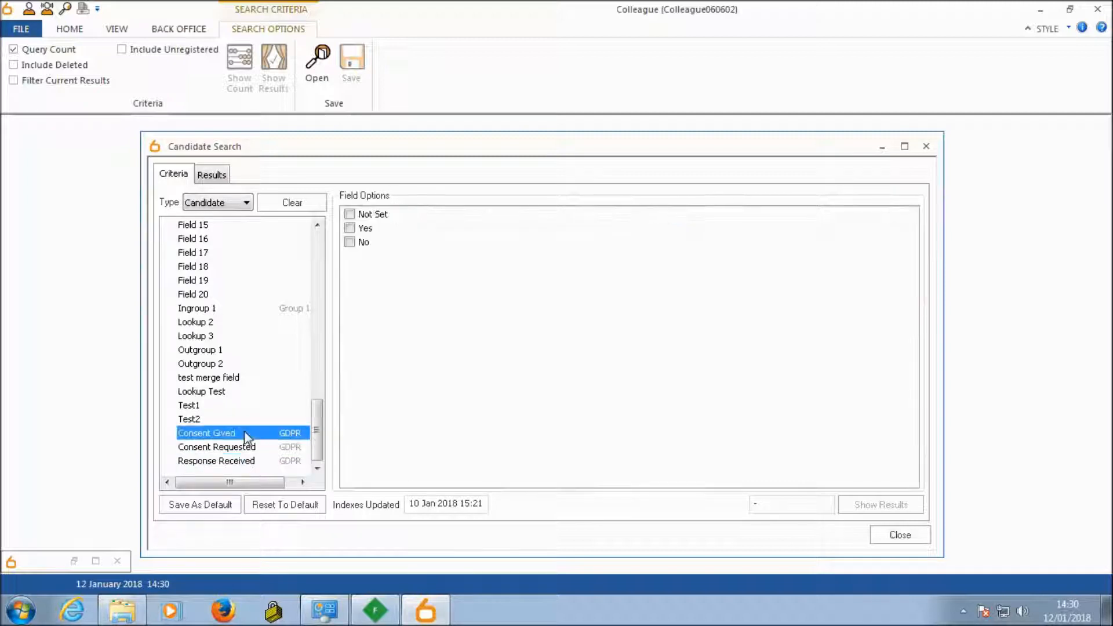
# Step: Try the Yes, No and Not Set options of the Consent Given criterion, looking at the Consent Requested criterion in between
pyautogui.click(349, 229)
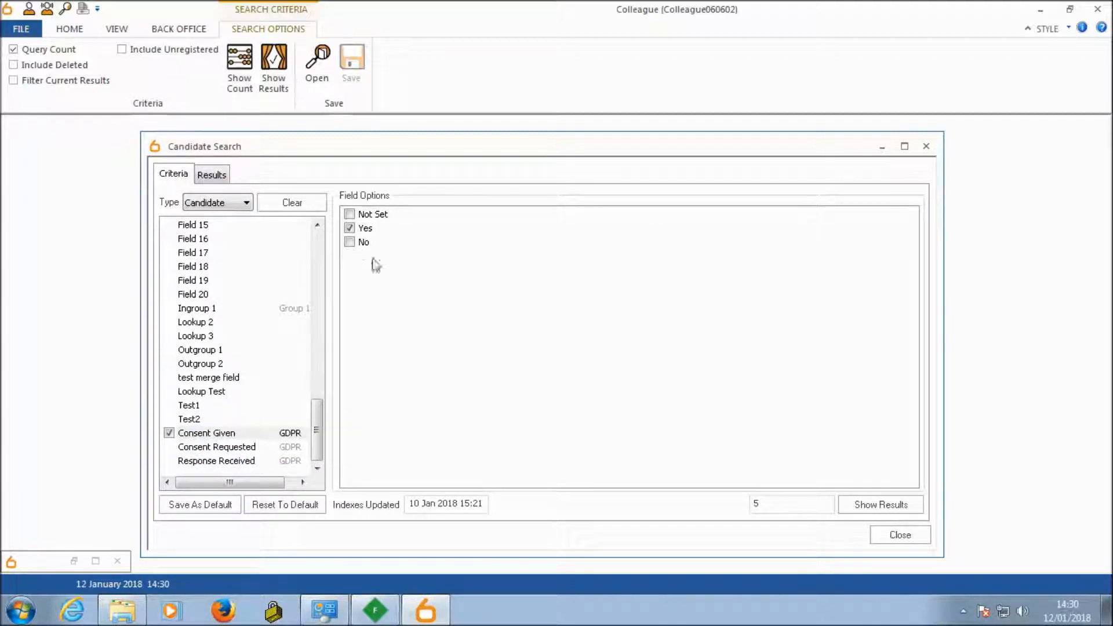
pyautogui.click(349, 227)
pyautogui.click(349, 244)
pyautogui.click(350, 244)
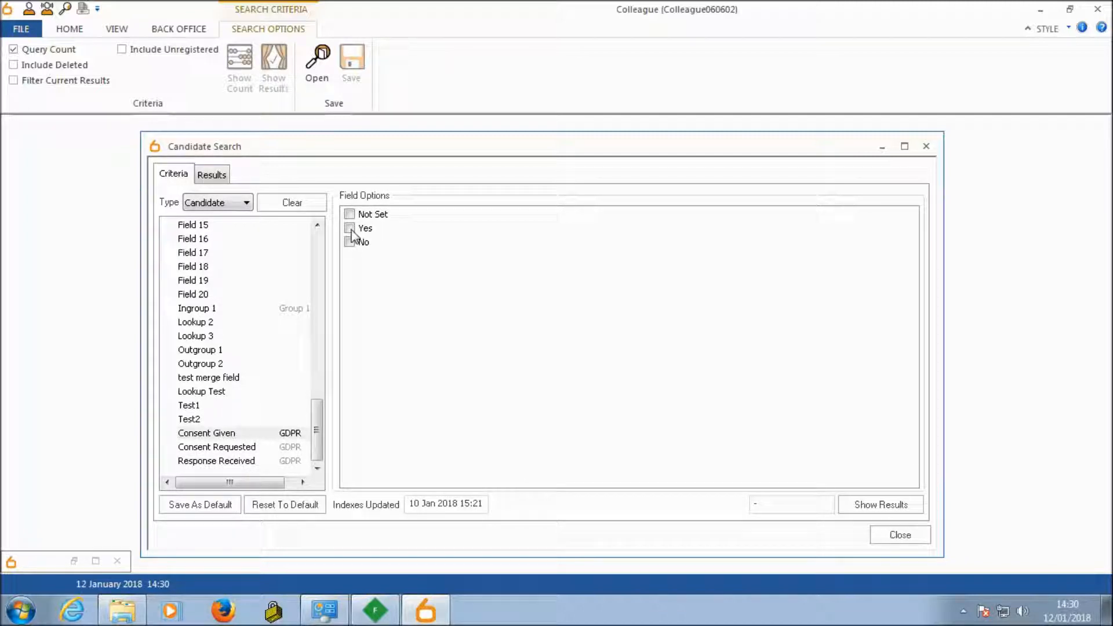
pyautogui.click(349, 229)
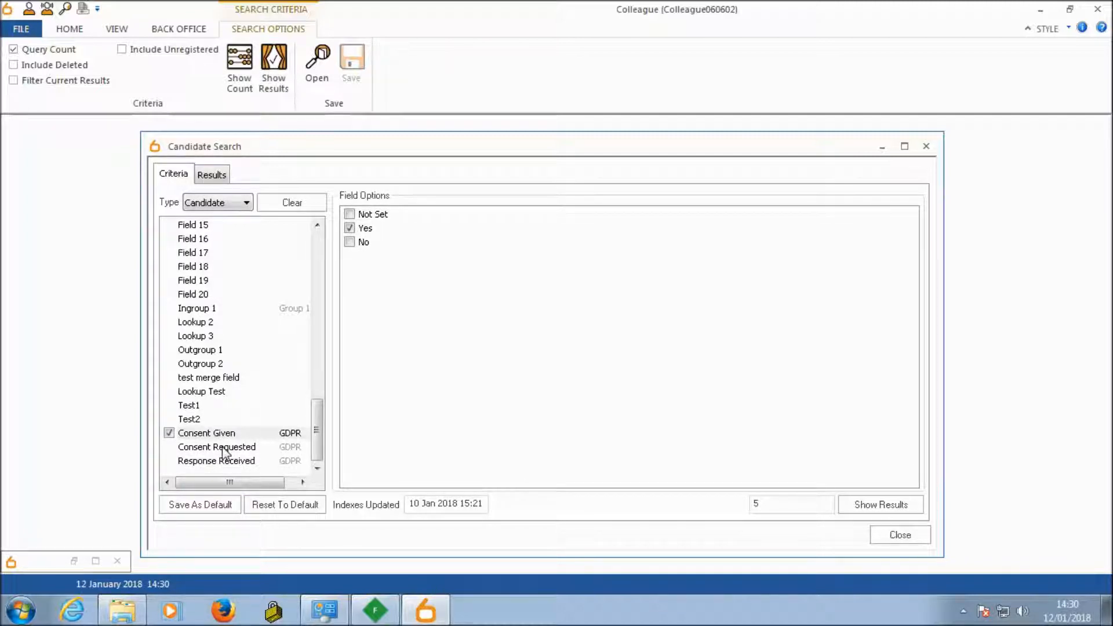
pyautogui.click(226, 451)
pyautogui.click(246, 433)
pyautogui.click(350, 214)
pyautogui.click(236, 449)
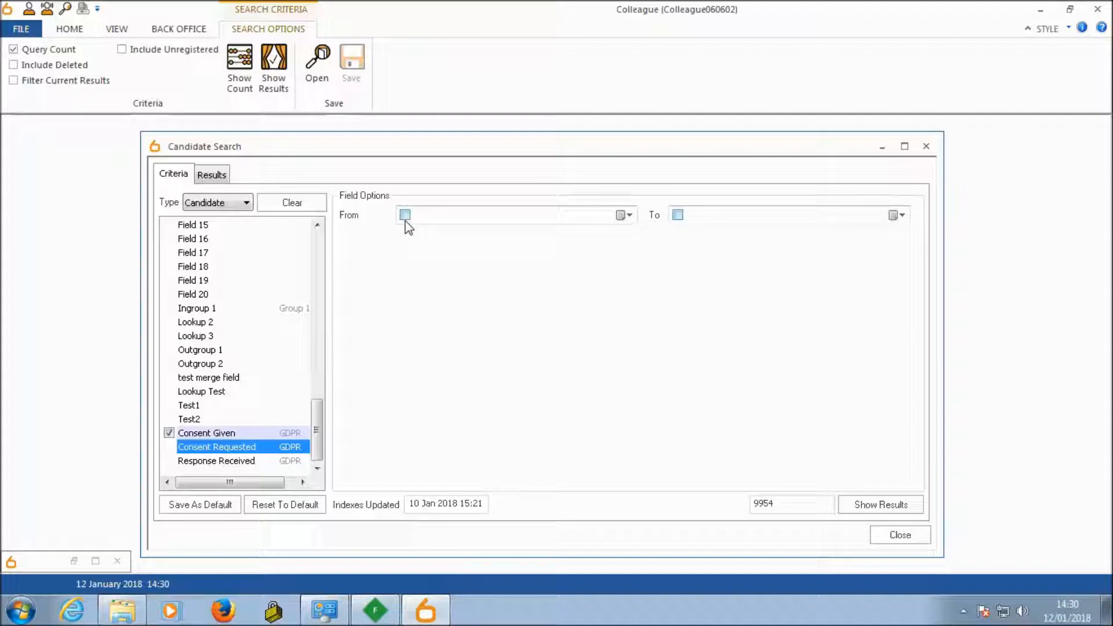
pyautogui.click(246, 431)
pyautogui.click(350, 215)
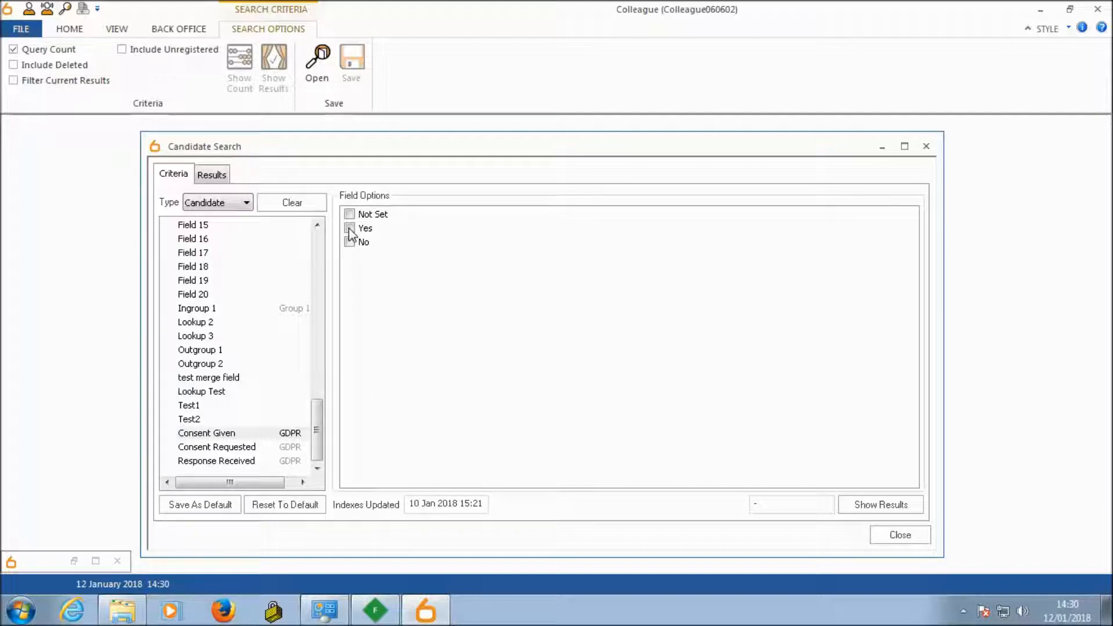
# Step: Show the candidates whose Consent Given is Yes, and close the search
pyautogui.click(349, 228)
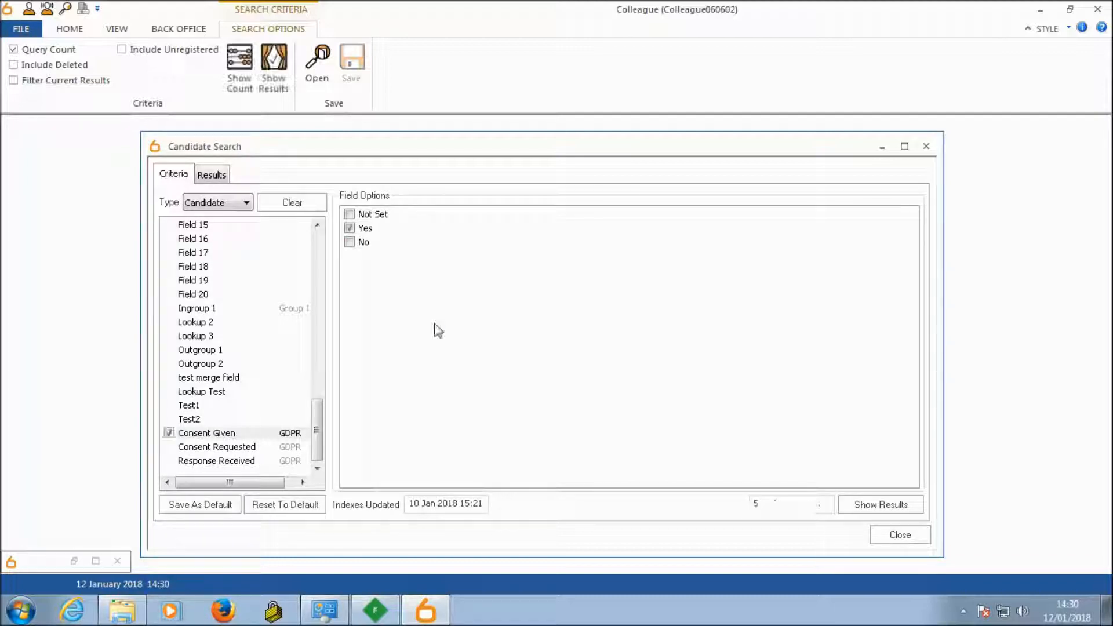
pyautogui.click(878, 505)
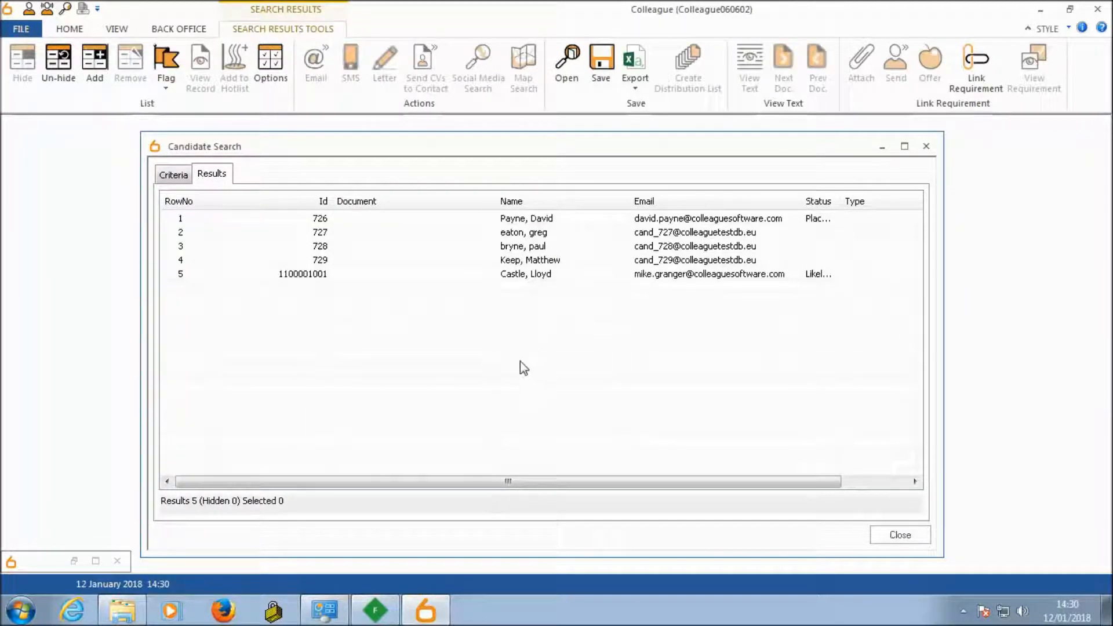
pyautogui.click(900, 535)
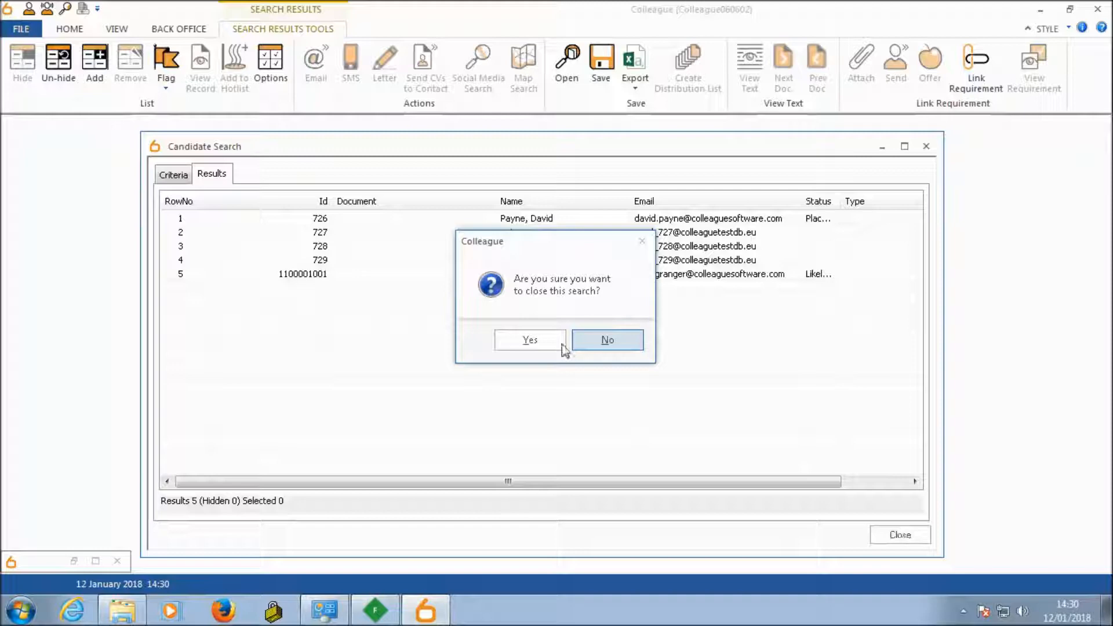
pyautogui.click(537, 341)
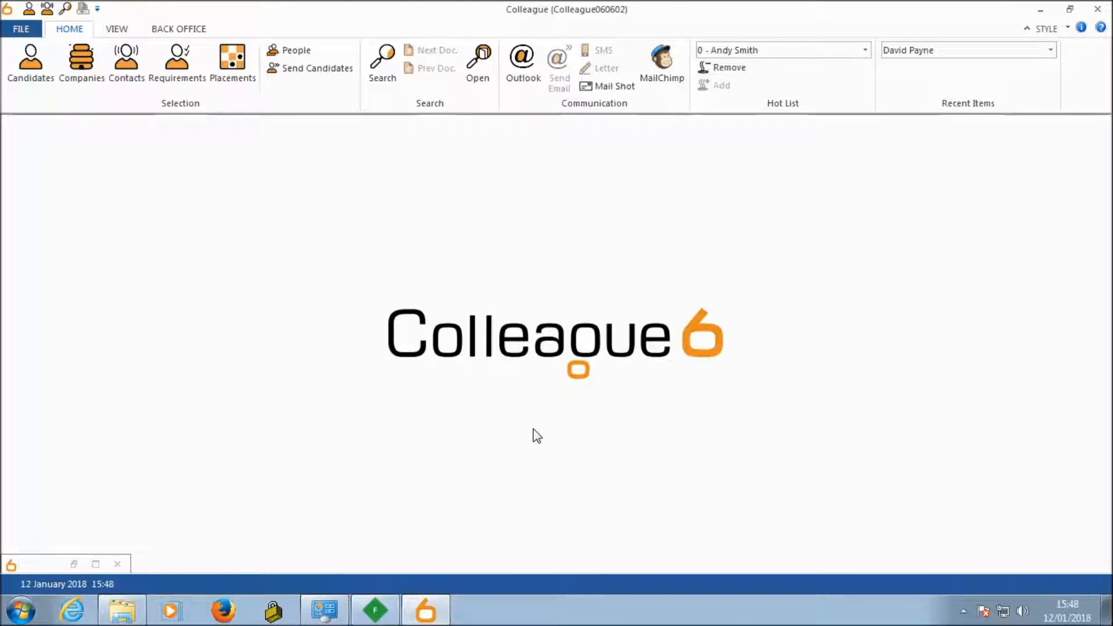
# Step: Open report 1002 Entity Details and maximize its window
pyautogui.click(118, 31)
pyautogui.click(58, 84)
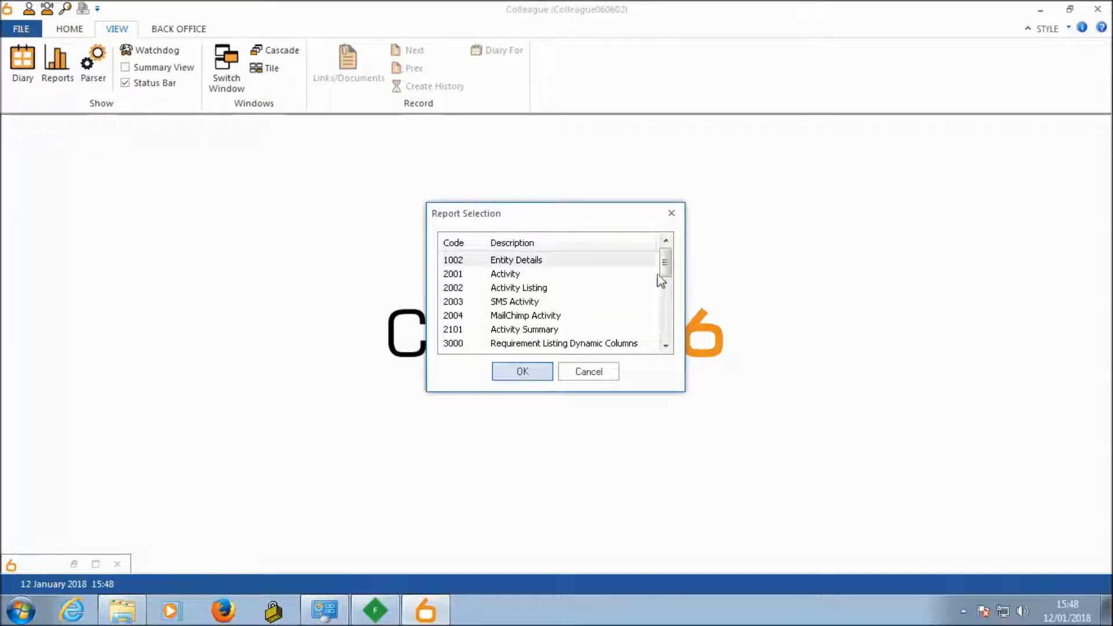
pyautogui.moveTo(665, 260)
pyautogui.mouseDown()
pyautogui.moveTo(666, 299)
pyautogui.moveTo(665, 263)
pyautogui.mouseUp()
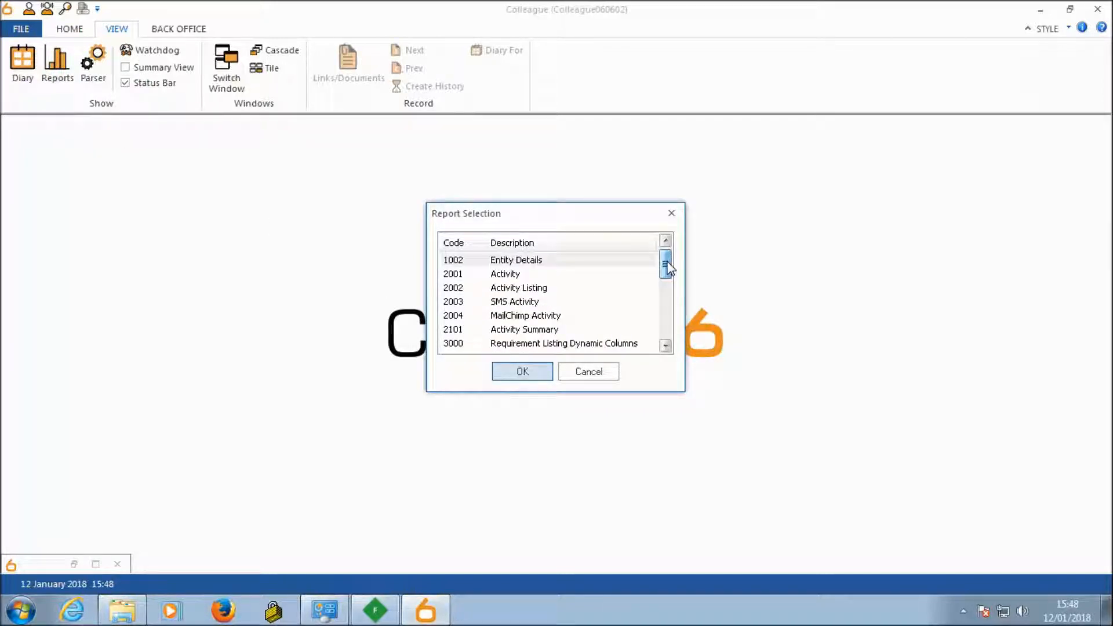
pyautogui.click(531, 262)
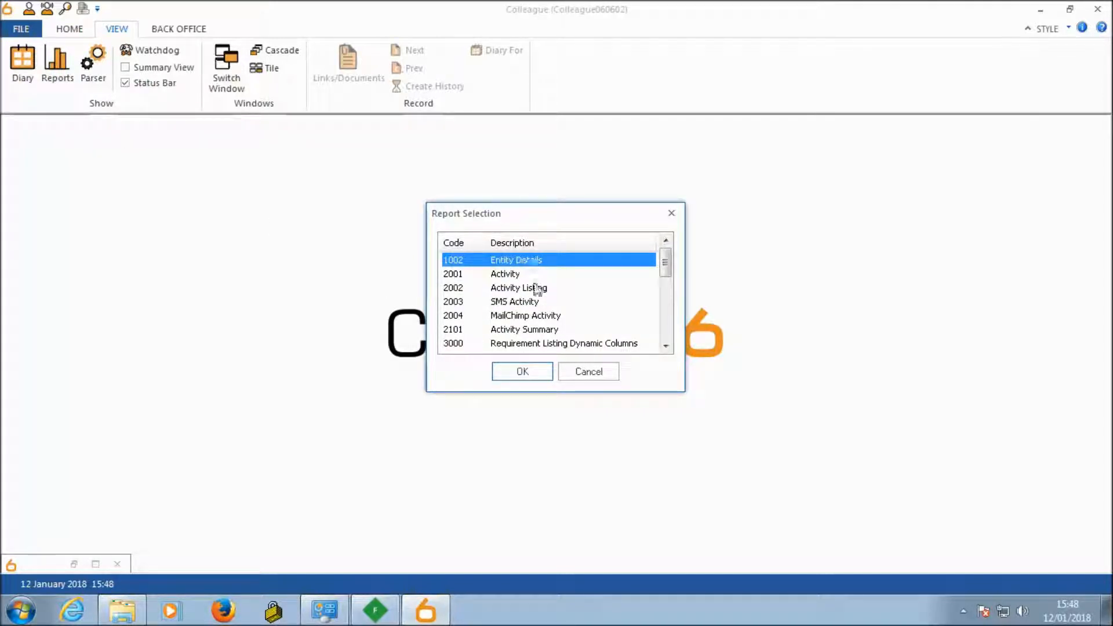
pyautogui.click(530, 372)
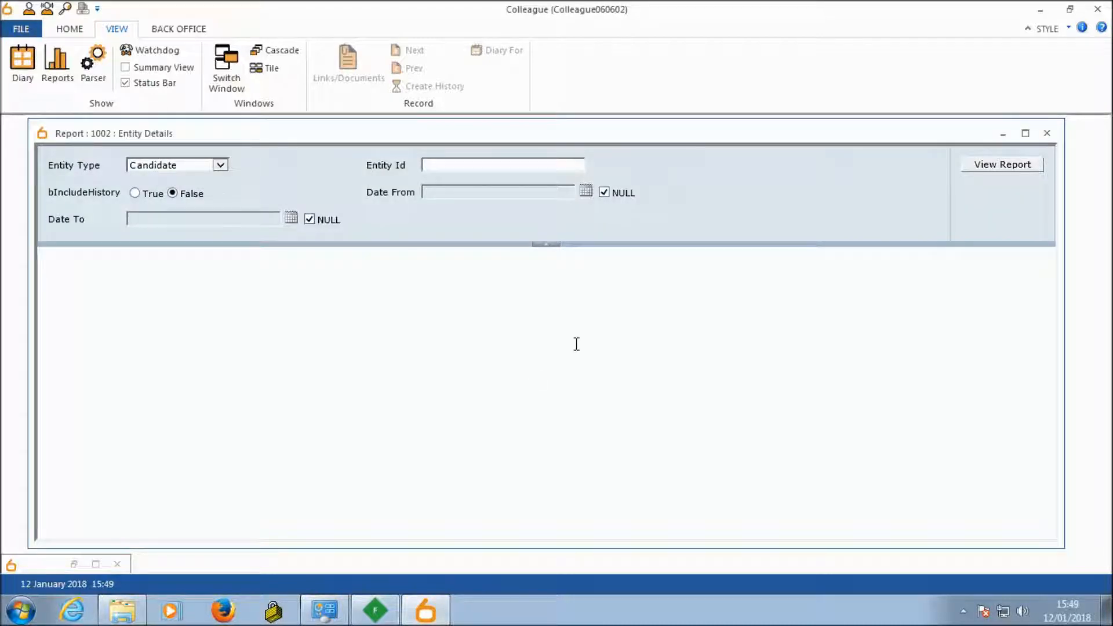
pyautogui.click(1025, 133)
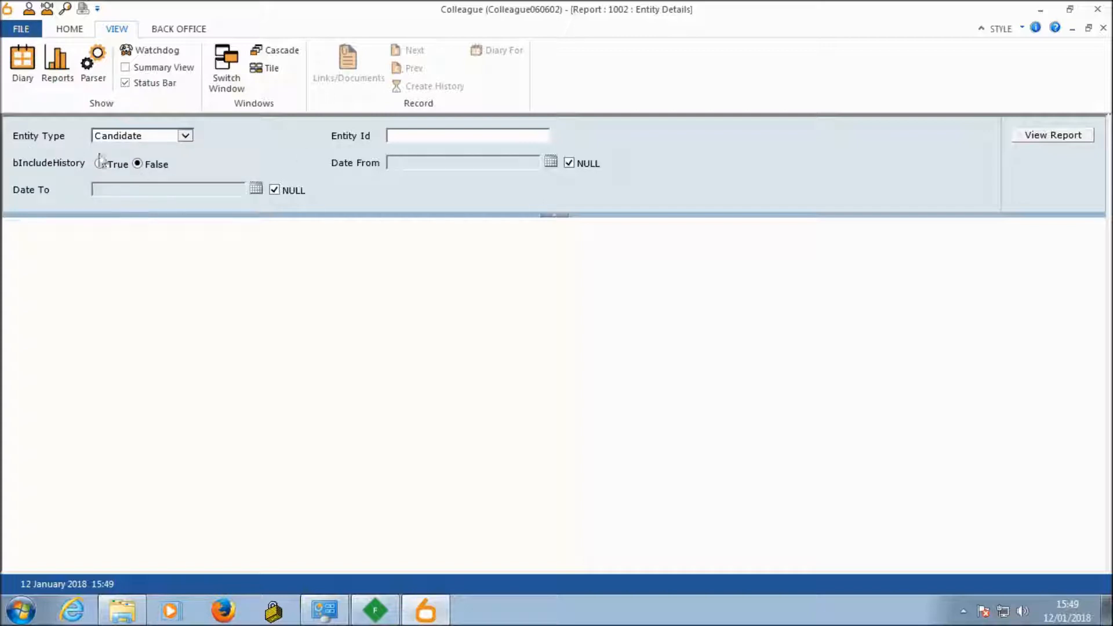
# Step: Keep Candidate as the report's entity type, enter the candidate's entity ID and set the history to be included
pyautogui.click(186, 139)
pyautogui.click(185, 139)
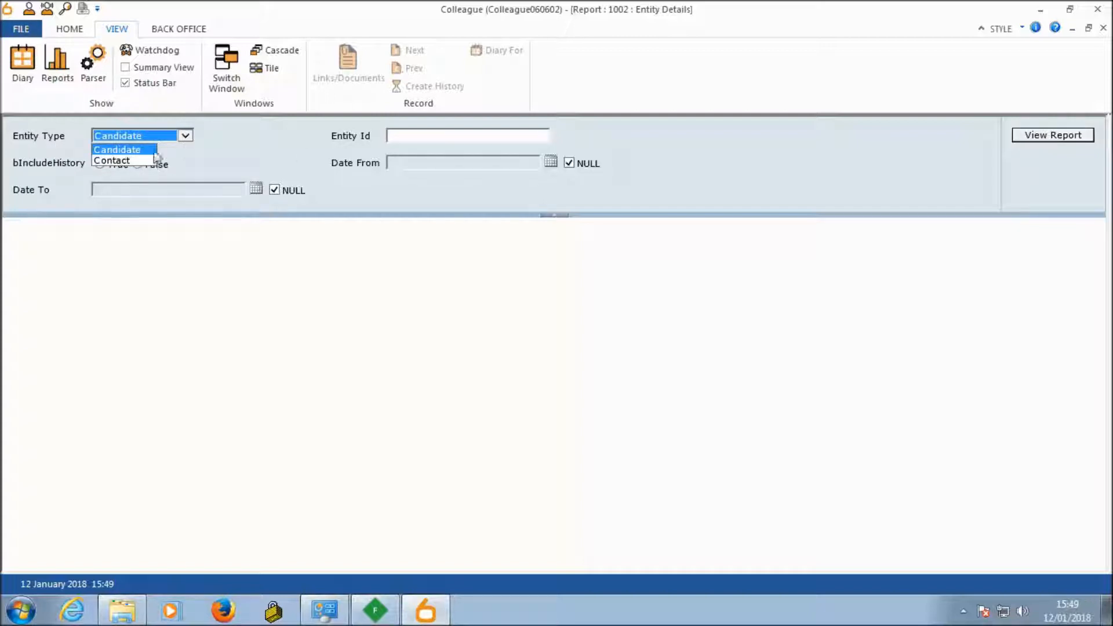
pyautogui.click(186, 137)
pyautogui.click(397, 136)
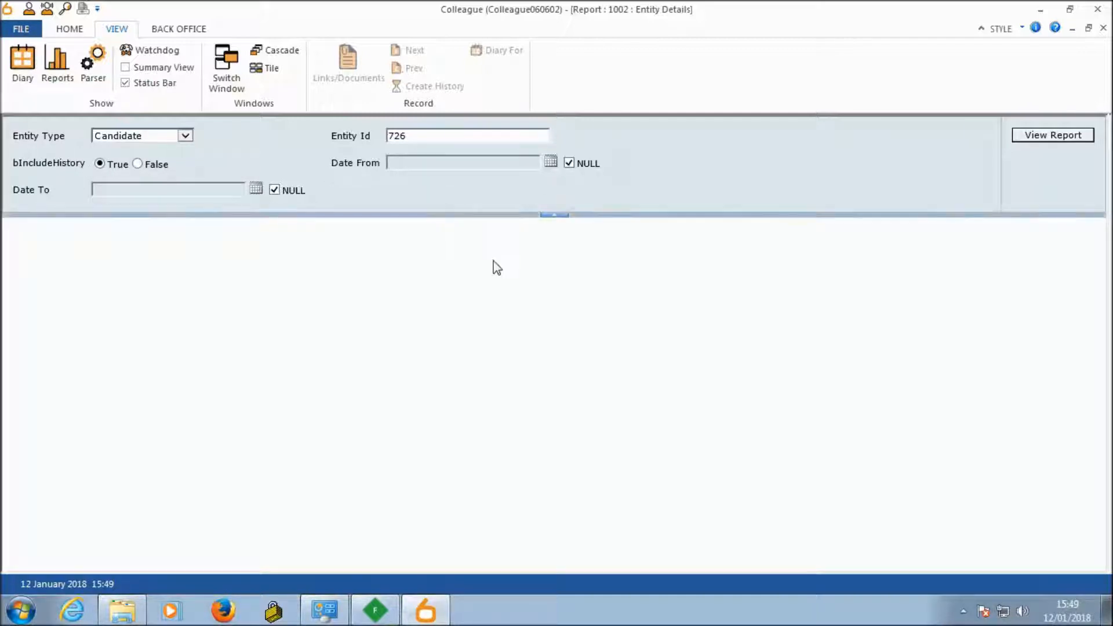
# Step: Set the report's Date From to 01/01/2018 and generate the report
pyautogui.click(569, 164)
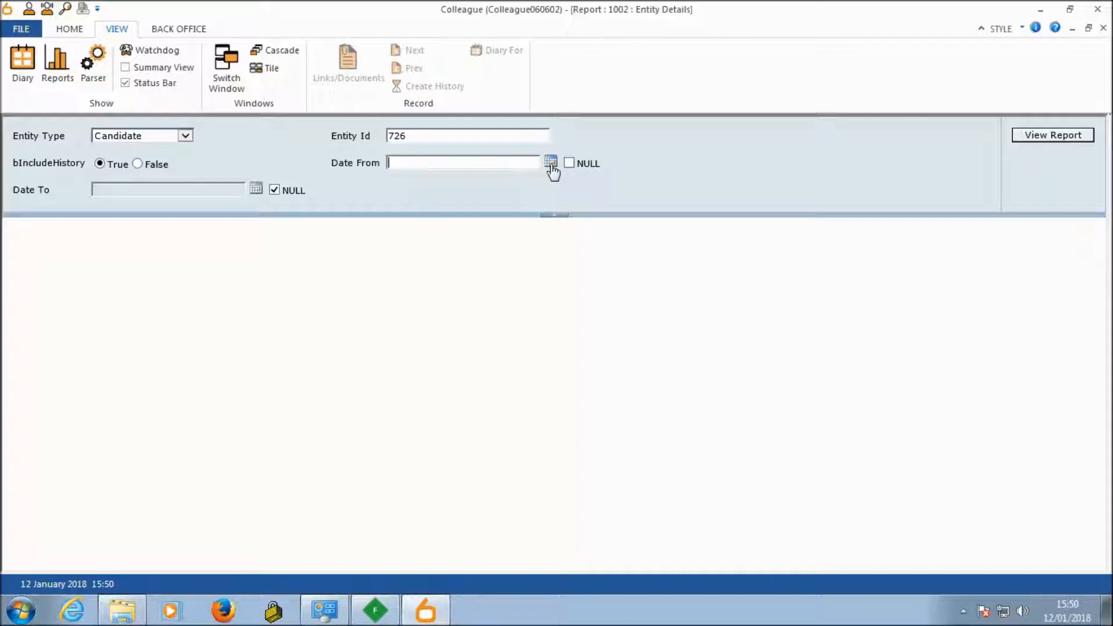
pyautogui.click(550, 163)
pyautogui.click(398, 214)
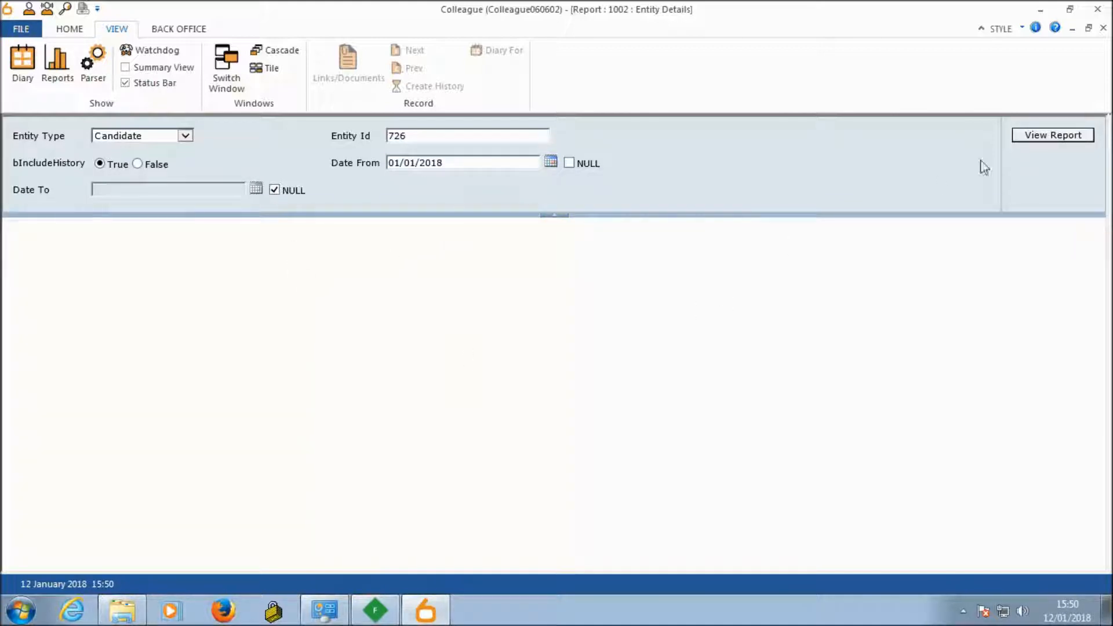
pyautogui.click(1049, 139)
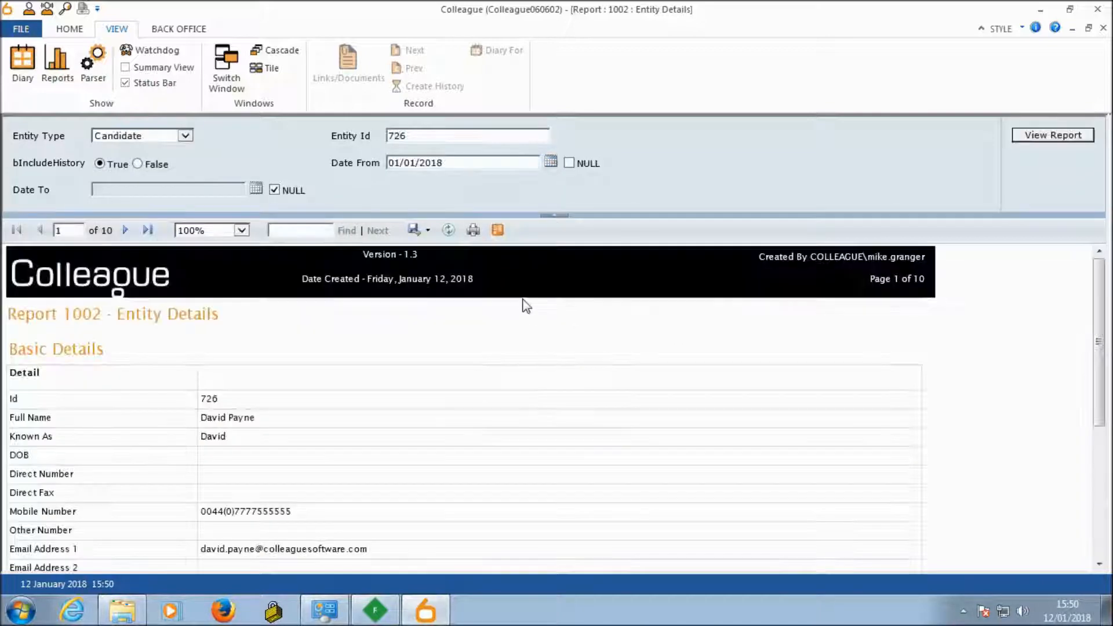
# Step: Collapse the report parameters, read through the candidate's basic details and go to the report's second page
pyautogui.click(561, 216)
pyautogui.scroll(-3, 413, 364)
pyautogui.scroll(1, 414, 366)
pyautogui.scroll(2, 414, 365)
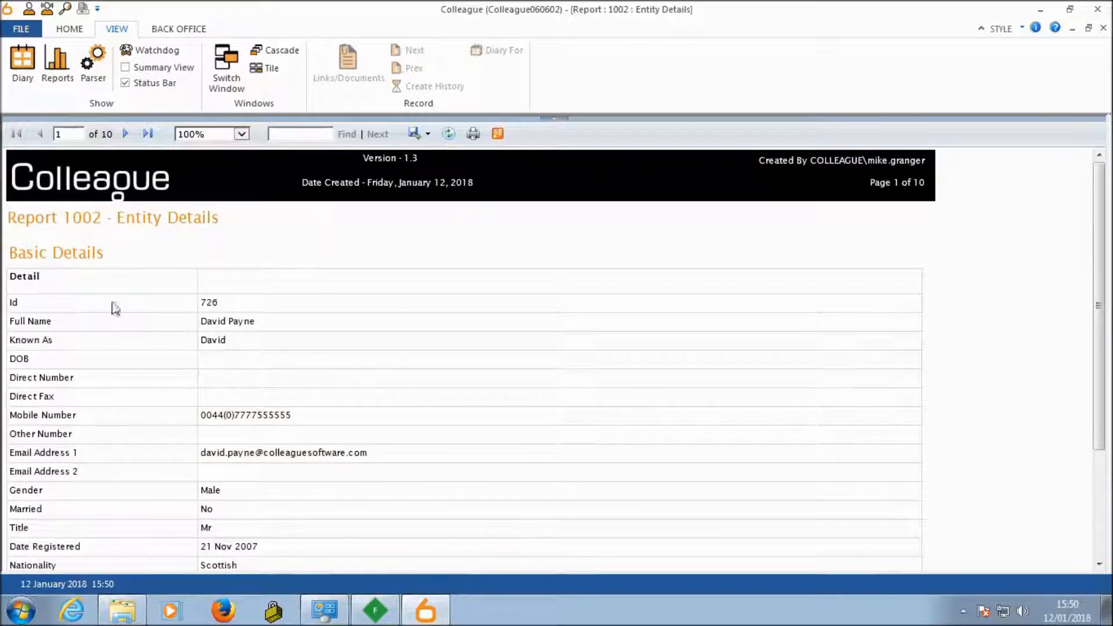
pyautogui.scroll(-3, 242, 386)
pyautogui.scroll(3, 256, 365)
pyautogui.scroll(-3, 156, 305)
pyautogui.scroll(3, 155, 302)
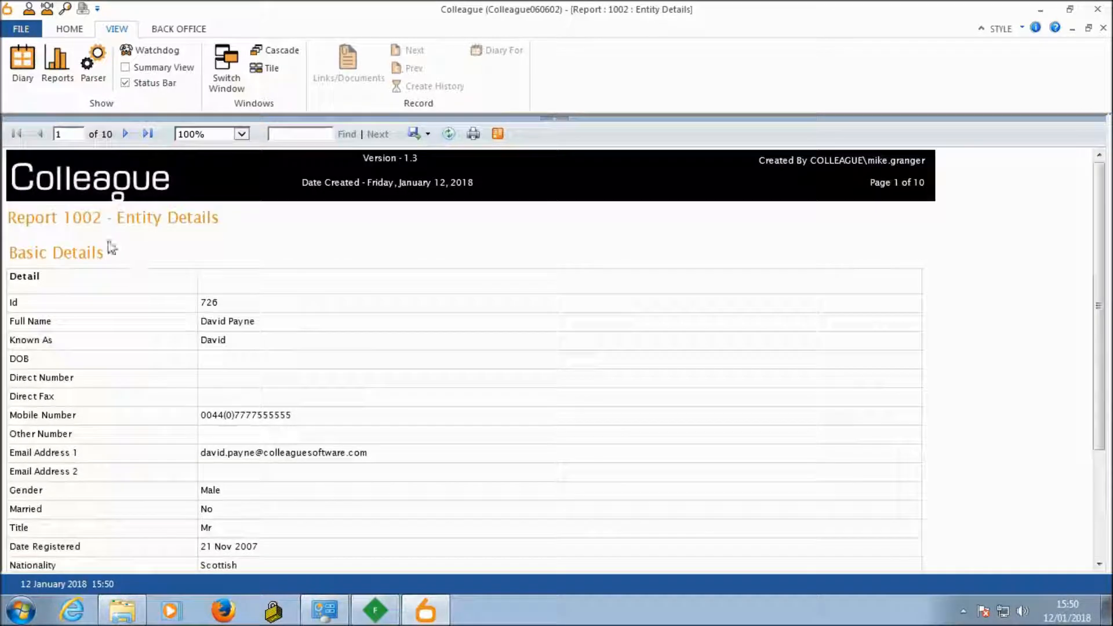
pyautogui.click(124, 134)
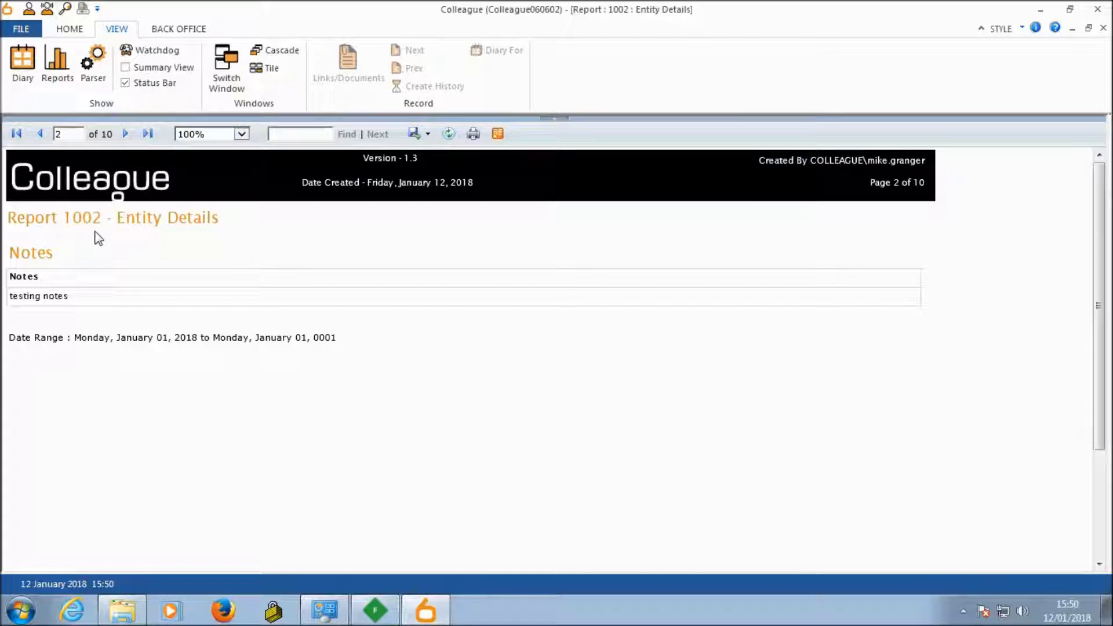
# Step: Page through the report's skills, lookups, checklist, situations, requirements, interviews and placements up to the history on page 10
pyautogui.click(126, 134)
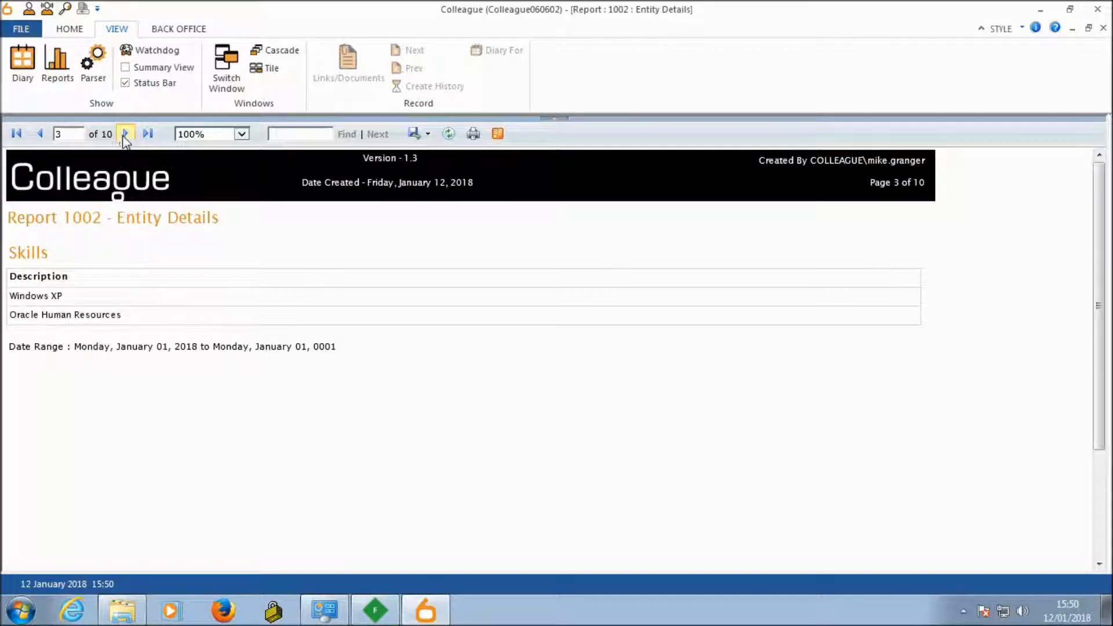
pyautogui.click(125, 134)
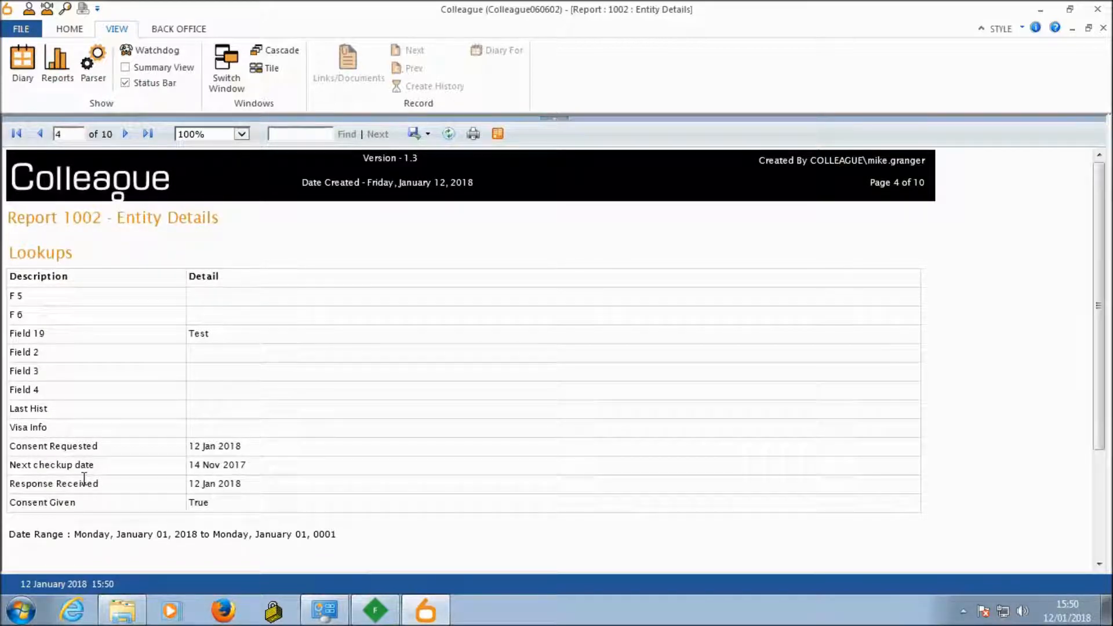
pyautogui.click(125, 134)
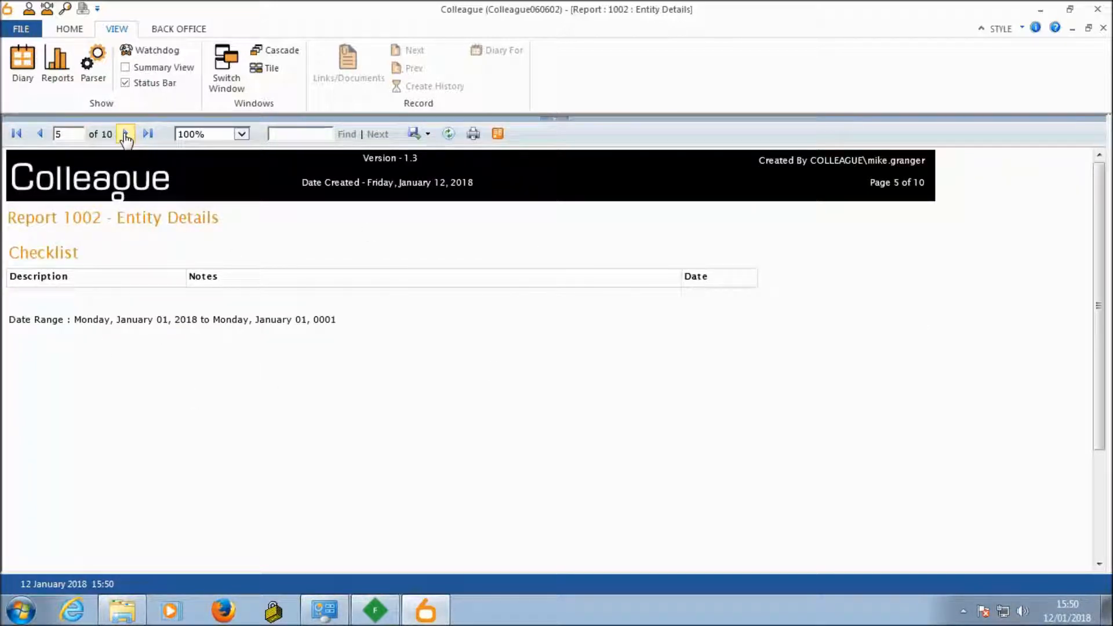
pyautogui.click(126, 134)
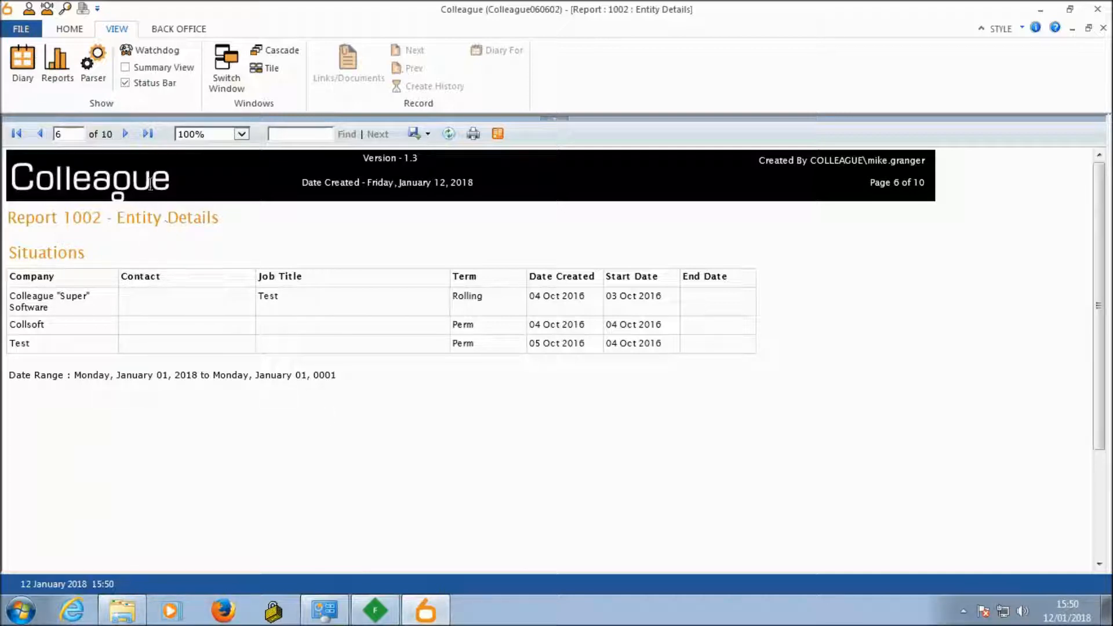
pyautogui.click(126, 135)
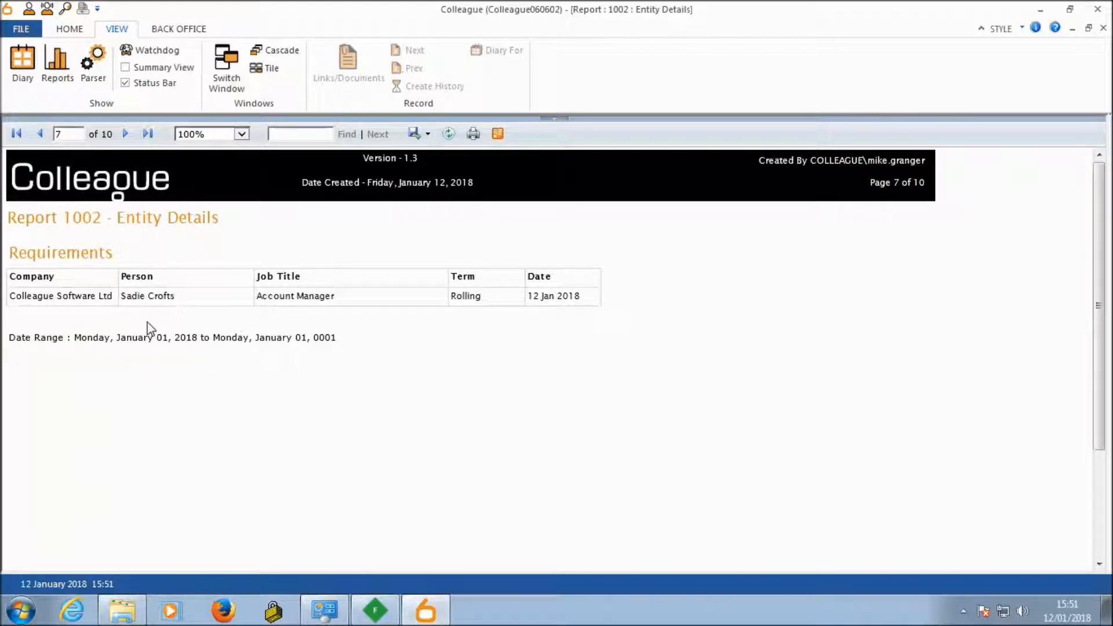
pyautogui.click(126, 135)
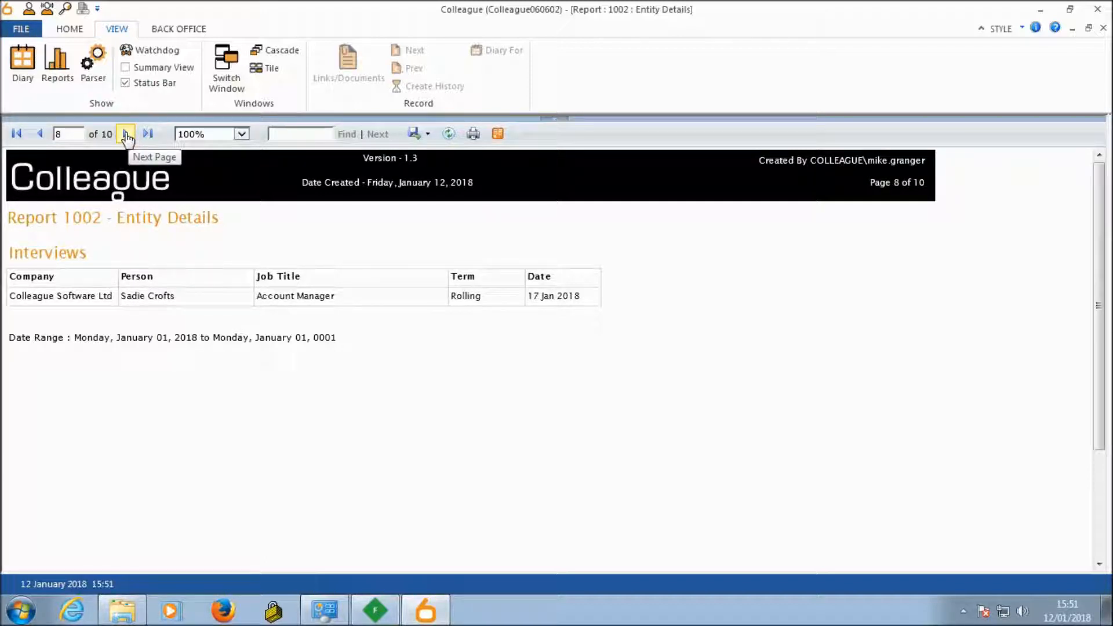
pyautogui.click(127, 135)
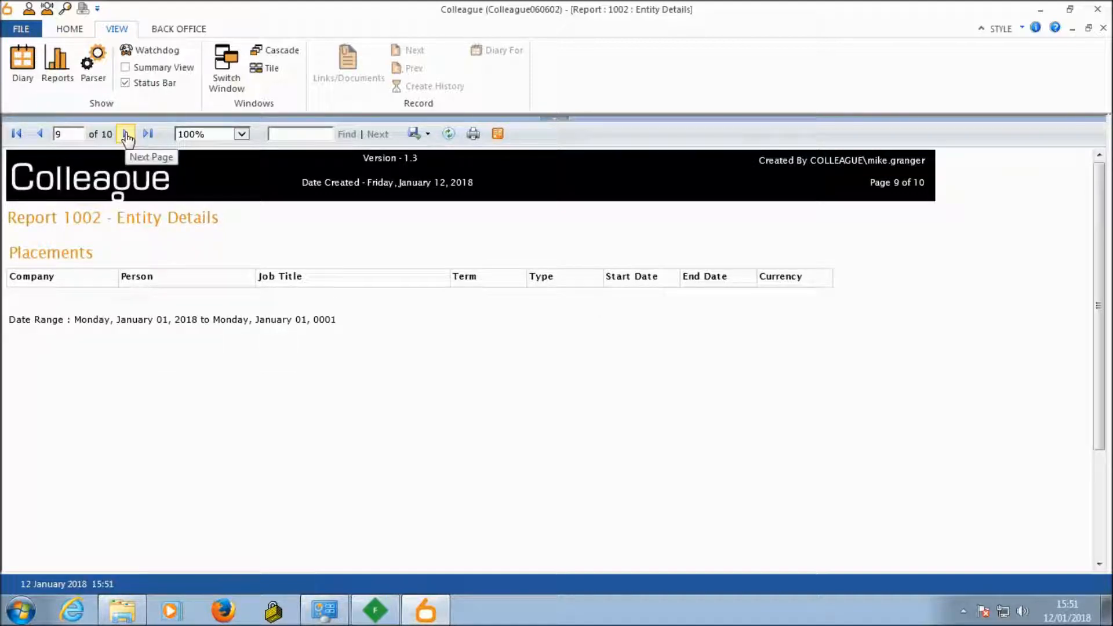
pyautogui.click(126, 135)
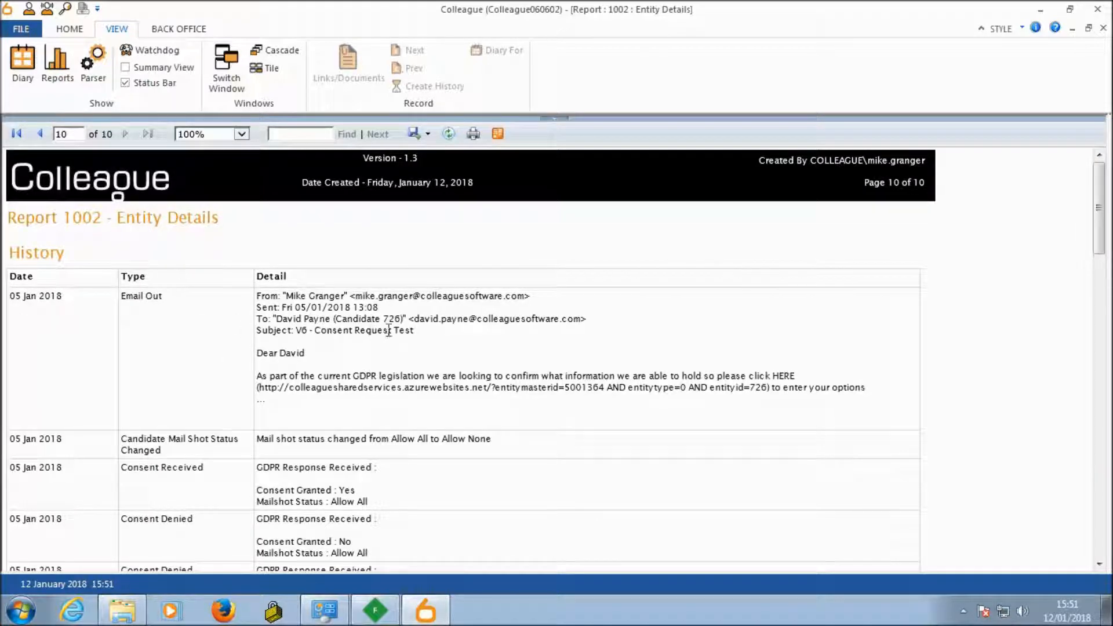
# Step: Look through the candidate's history entries on the report's last page and return to page 1
pyautogui.scroll(-5, 441, 342)
pyautogui.scroll(-10, 440, 339)
pyautogui.scroll(15, 439, 338)
pyautogui.doubleClick(73, 135)
pyautogui.write('1')
pyautogui.press('Return')
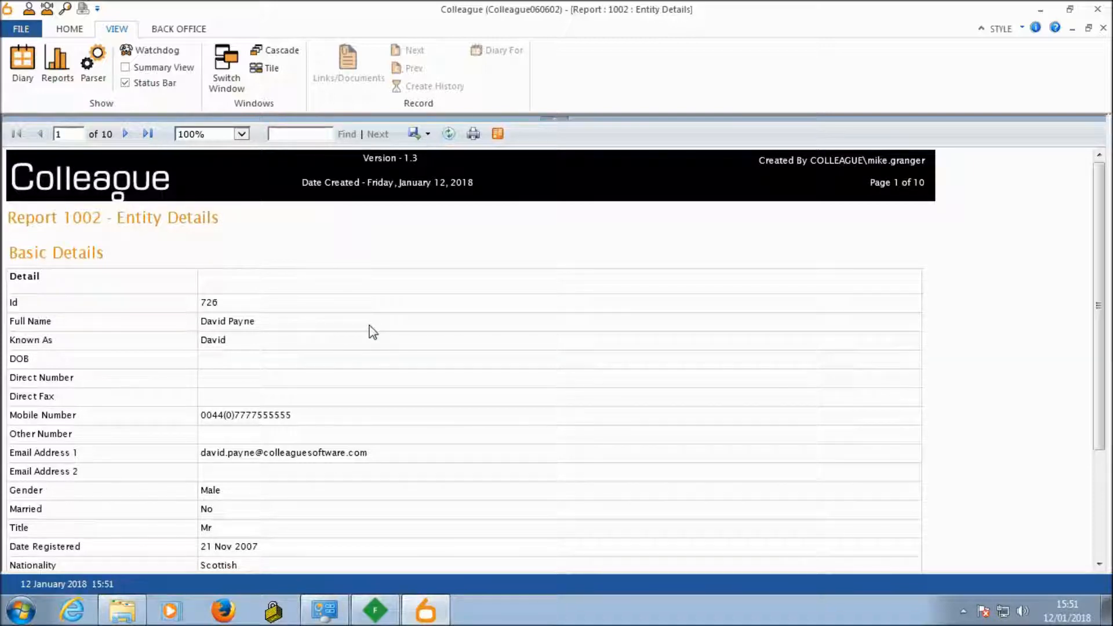
# Step: Export the report in Word format and open the exported 1002.doc for editing
pyautogui.click(427, 134)
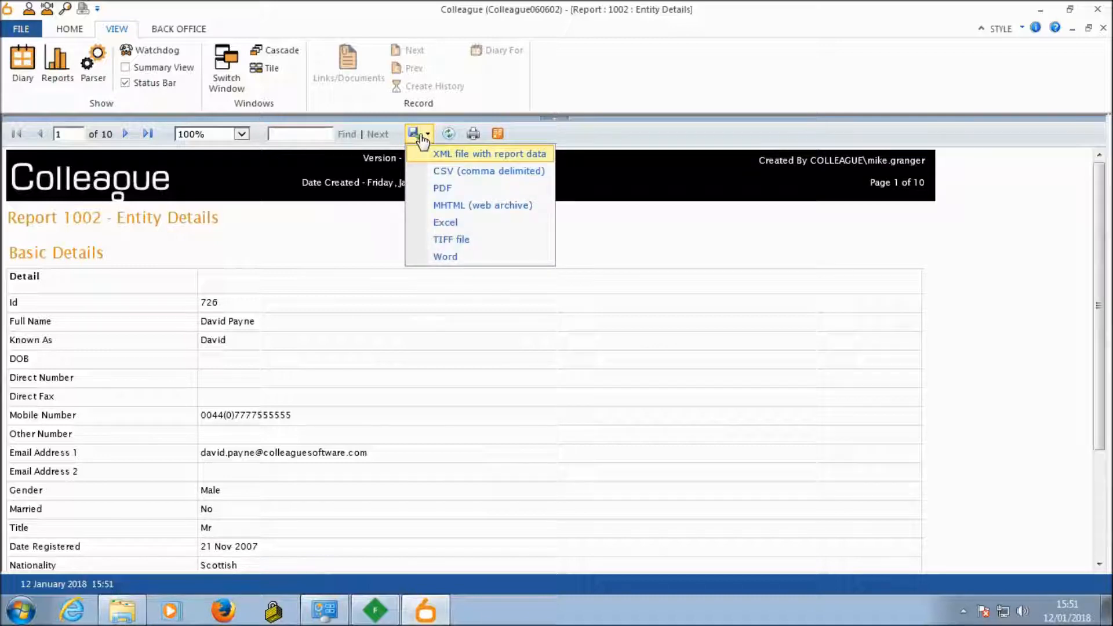
pyautogui.click(445, 259)
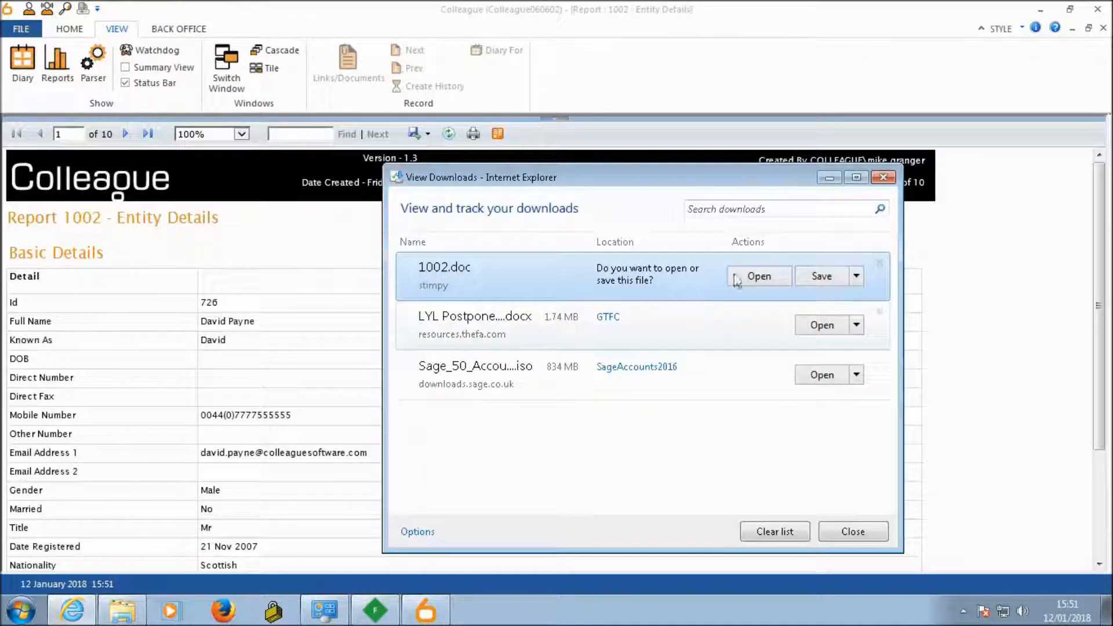
pyautogui.click(757, 276)
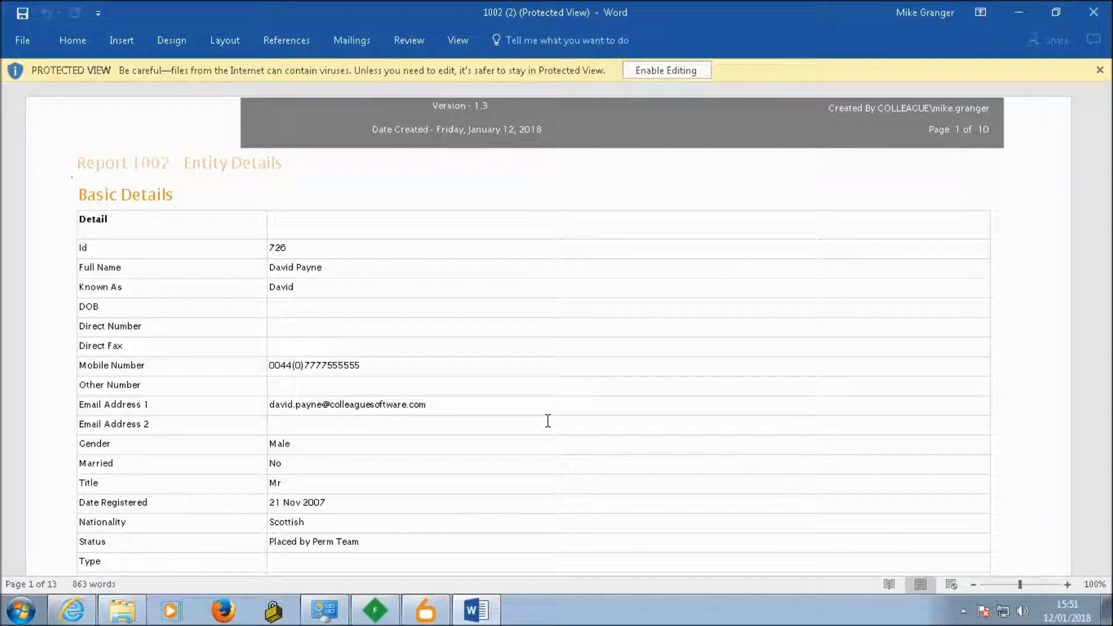
pyautogui.click(649, 72)
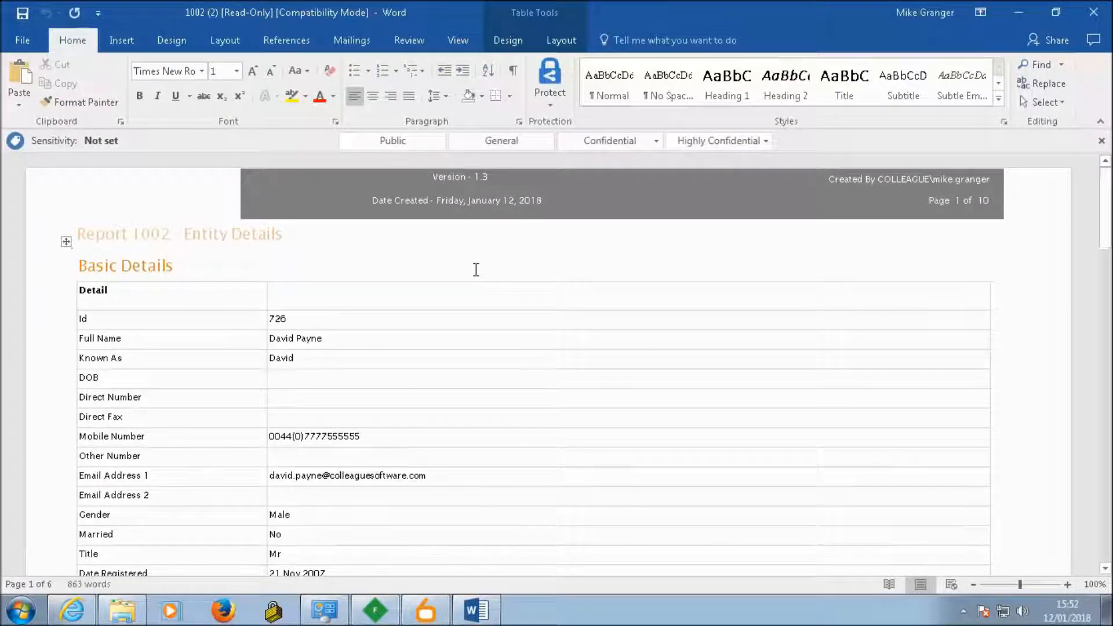
# Step: Check that the exported document's details table can be edited by placing the cursor in its cells and selecting all its content
pyautogui.click(392, 318)
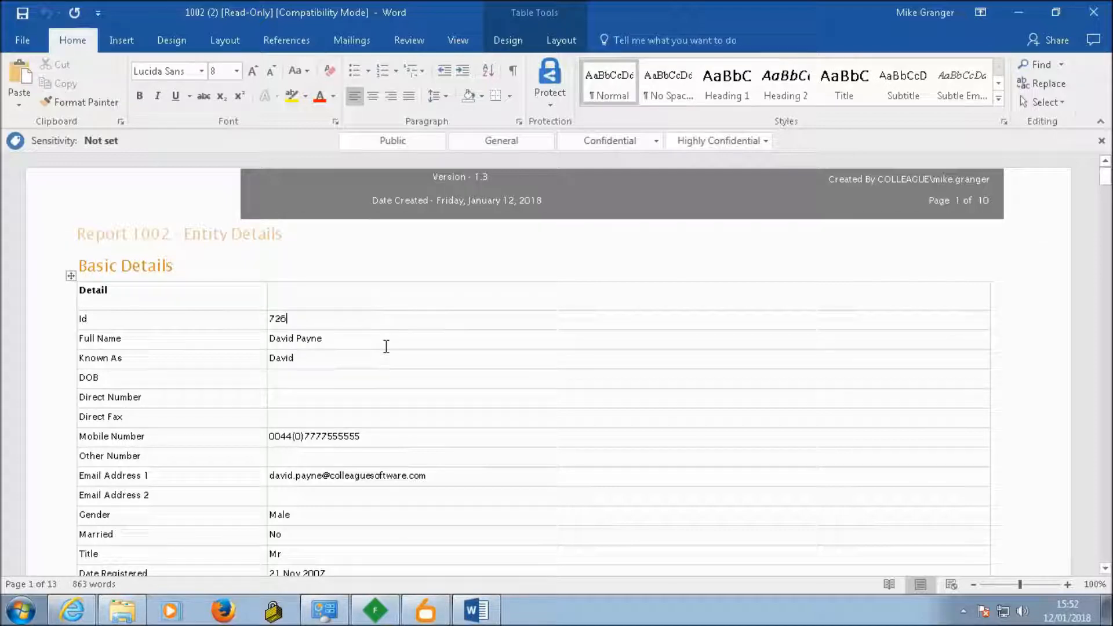
pyautogui.click(330, 385)
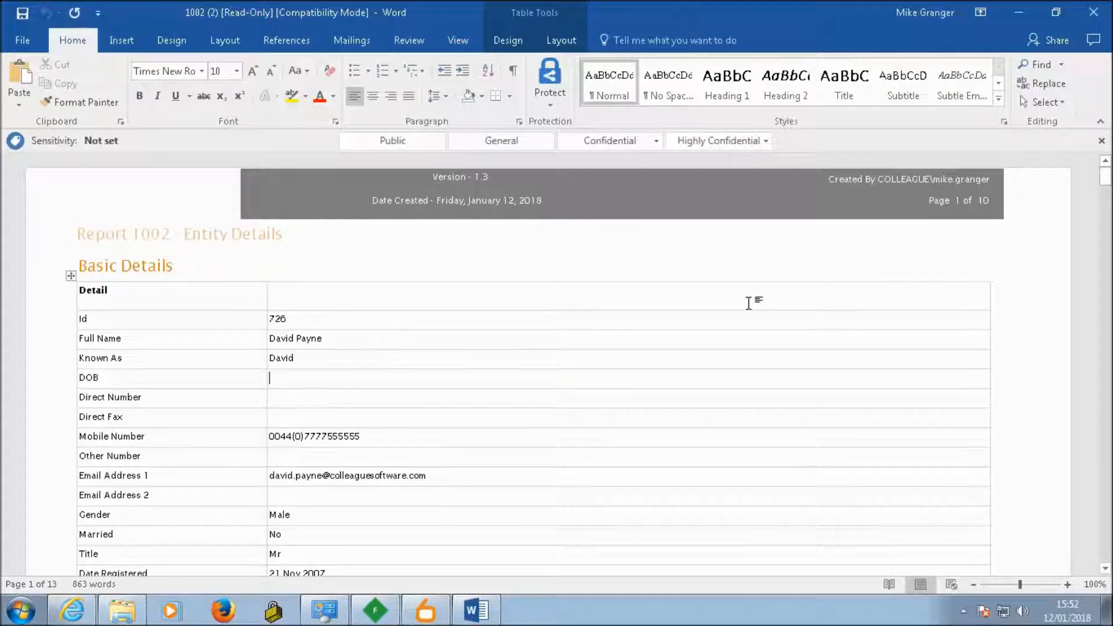
pyautogui.moveTo(1105, 175)
pyautogui.mouseDown()
pyautogui.moveTo(1106, 326)
pyautogui.moveTo(1105, 168)
pyautogui.mouseUp()
pyautogui.click(320, 378)
pyautogui.hotkey('ctrl', 'a')
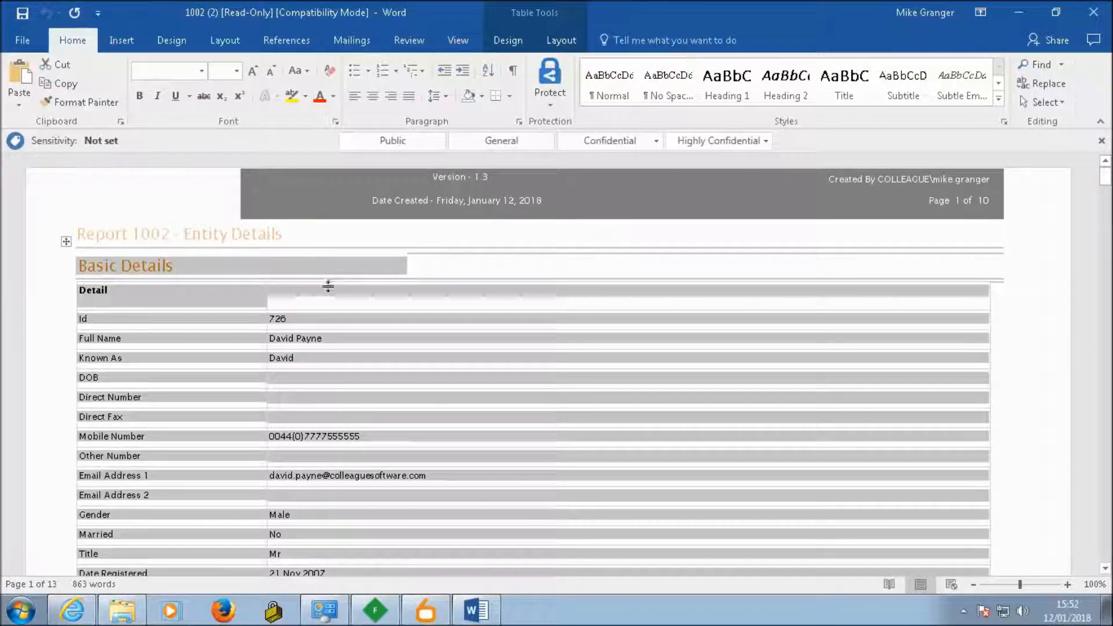
pyautogui.click(328, 285)
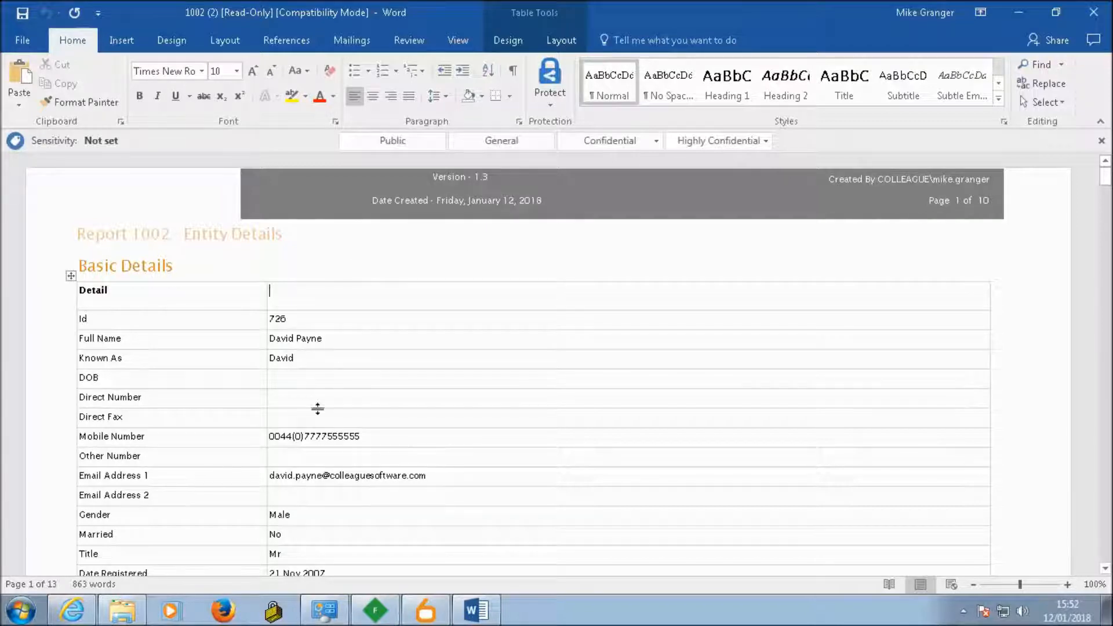
pyautogui.click(305, 381)
pyautogui.click(299, 400)
# Step: Close the exported Word document, the downloads list and the Entity Details report window
pyautogui.click(1094, 18)
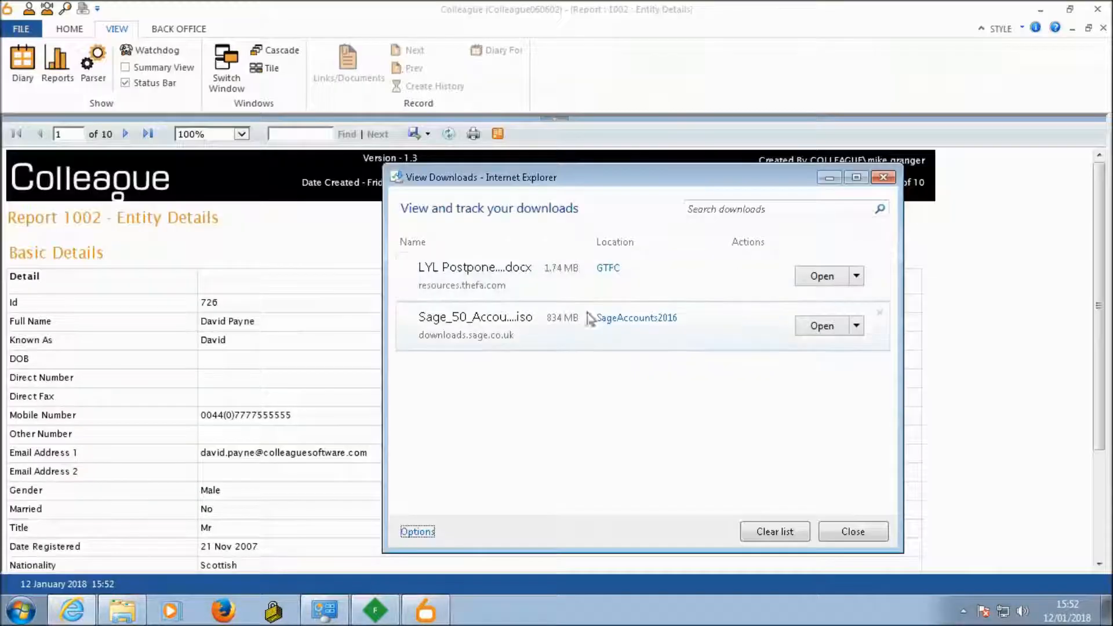
pyautogui.click(851, 539)
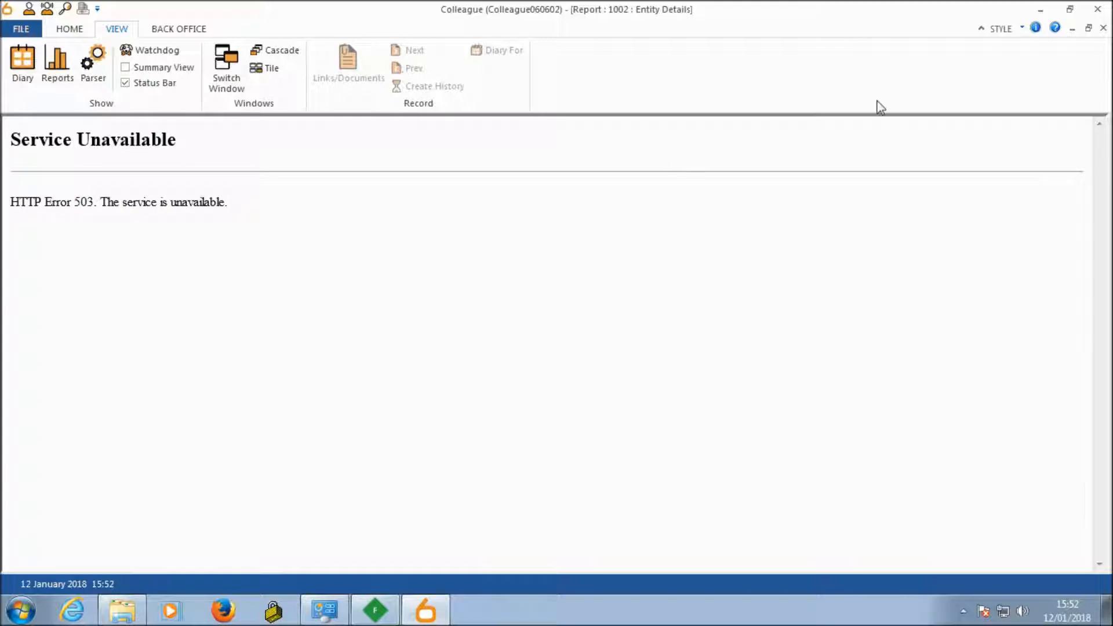
pyautogui.click(1103, 28)
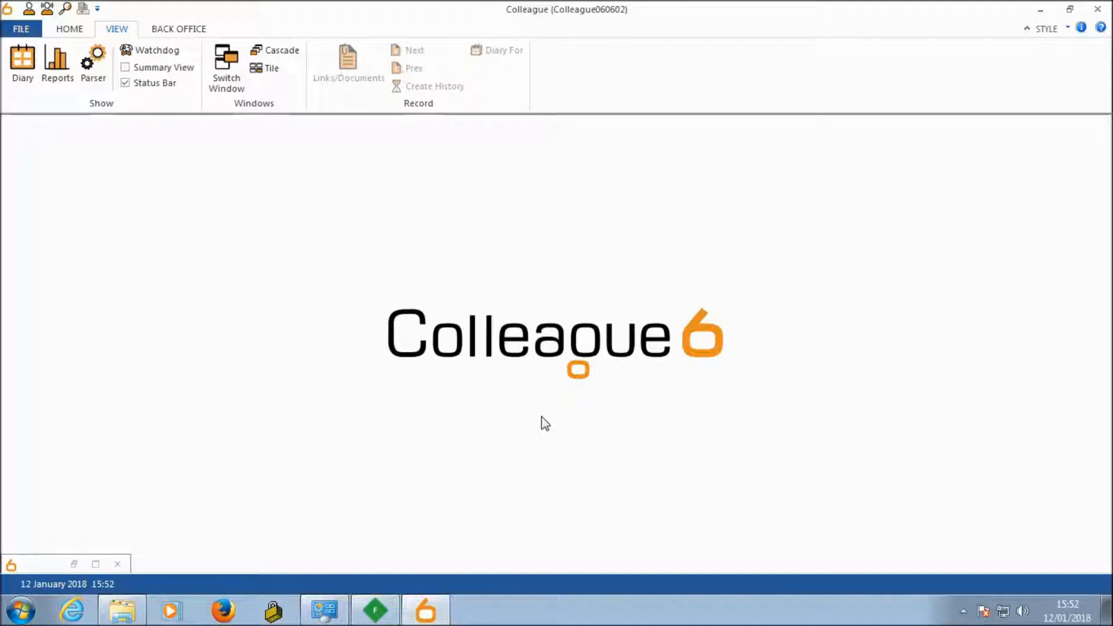
# Step: Switch to the browser with the GDPR - Right To Consent PDF, skim the document and return to its cover page
pyautogui.click(732, 8)
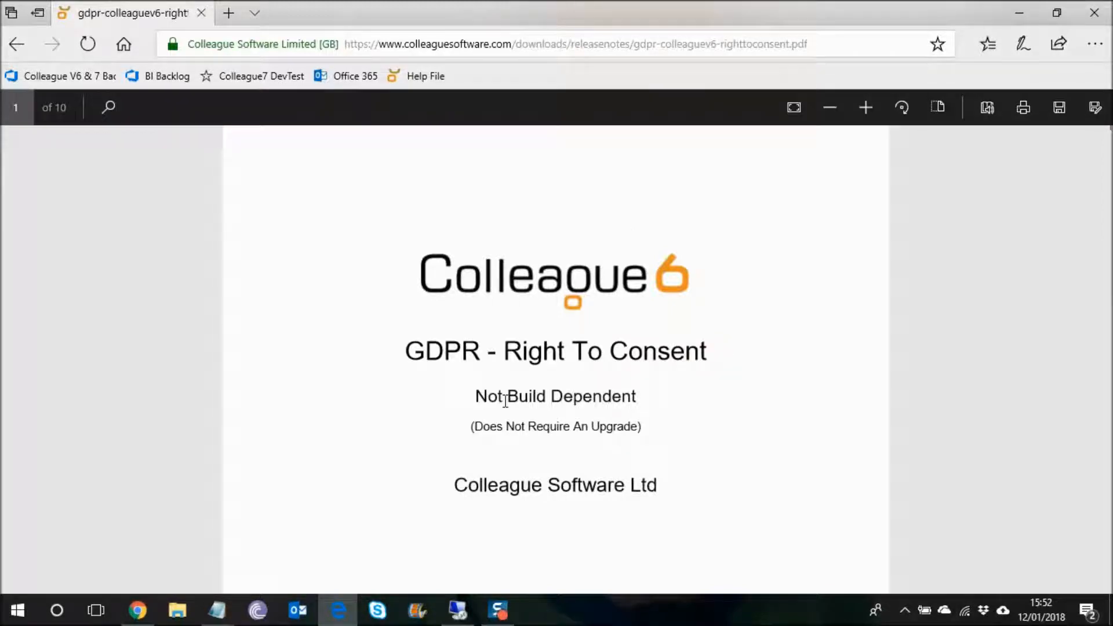
pyautogui.moveTo(1110, 130); pyautogui.dragTo(1107, 260)
pyautogui.moveTo(1107, 158); pyautogui.dragTo(1107, 116)
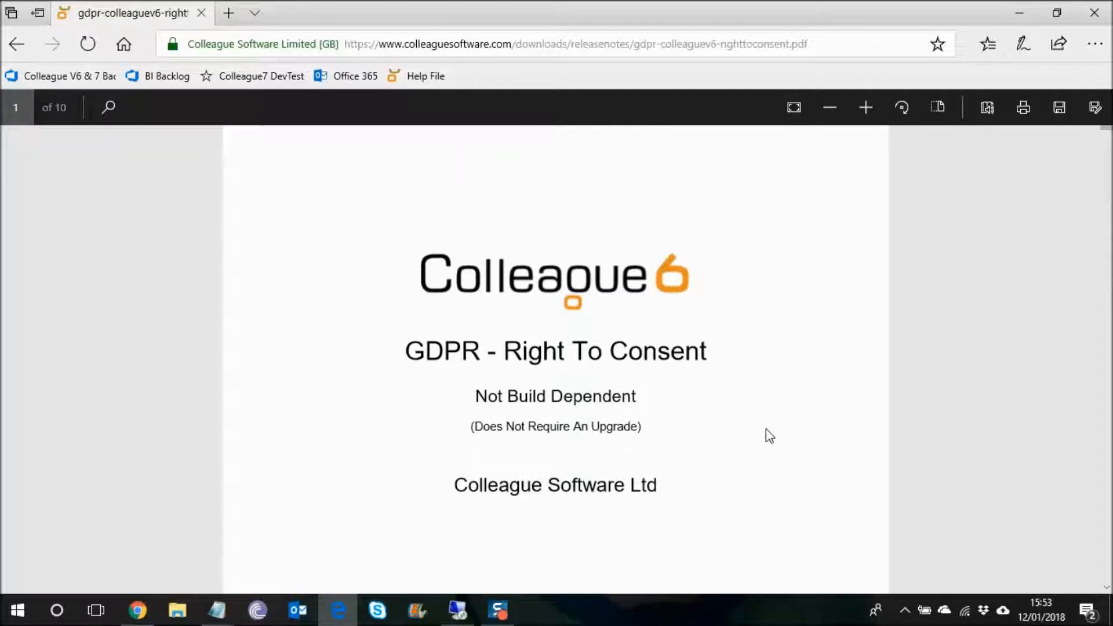